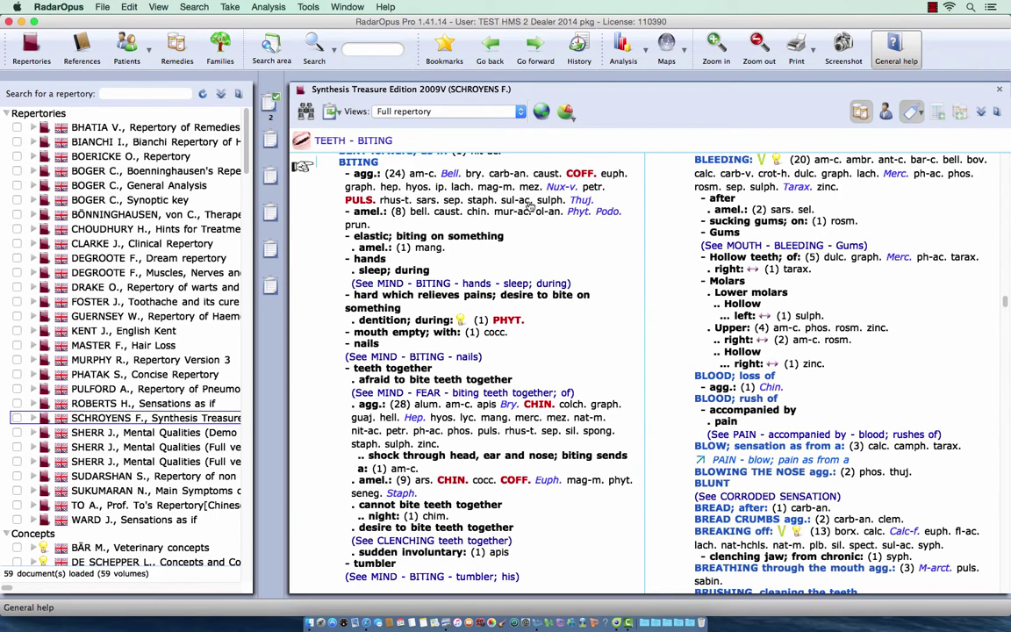
- Open Belladonna from the BITING agg. rubric and compare its Solanaceae remedies under the Cronquist and APG2 classifications in the family tree
click(453, 175)
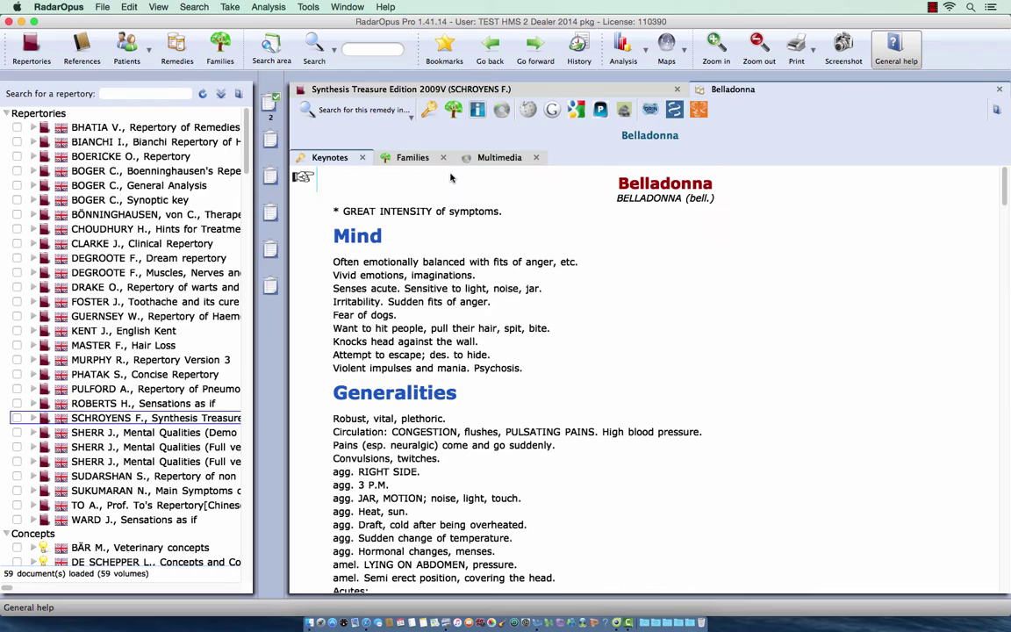
click(453, 111)
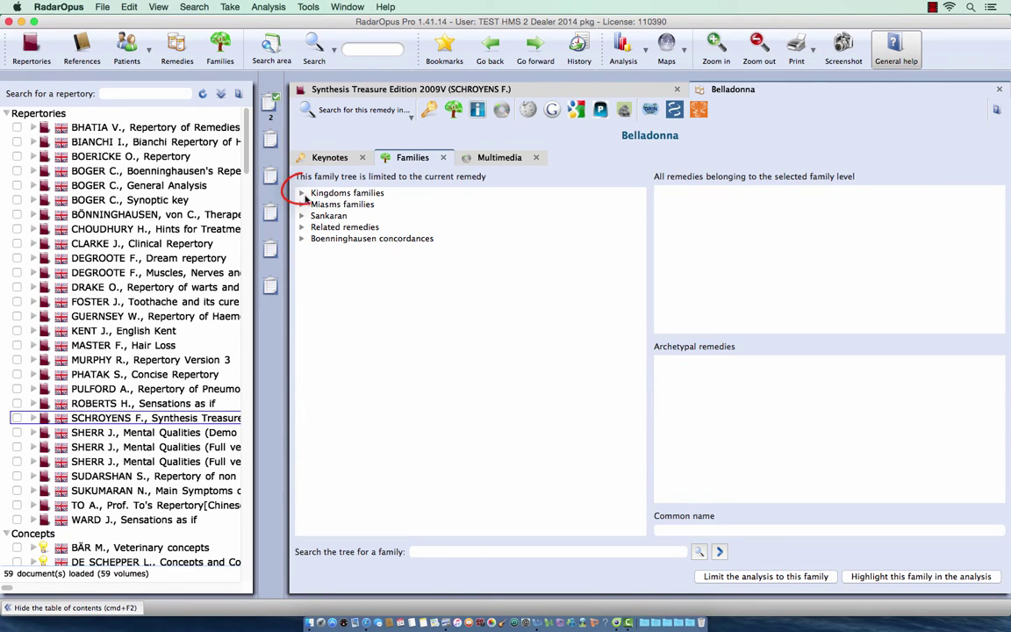
click(303, 195)
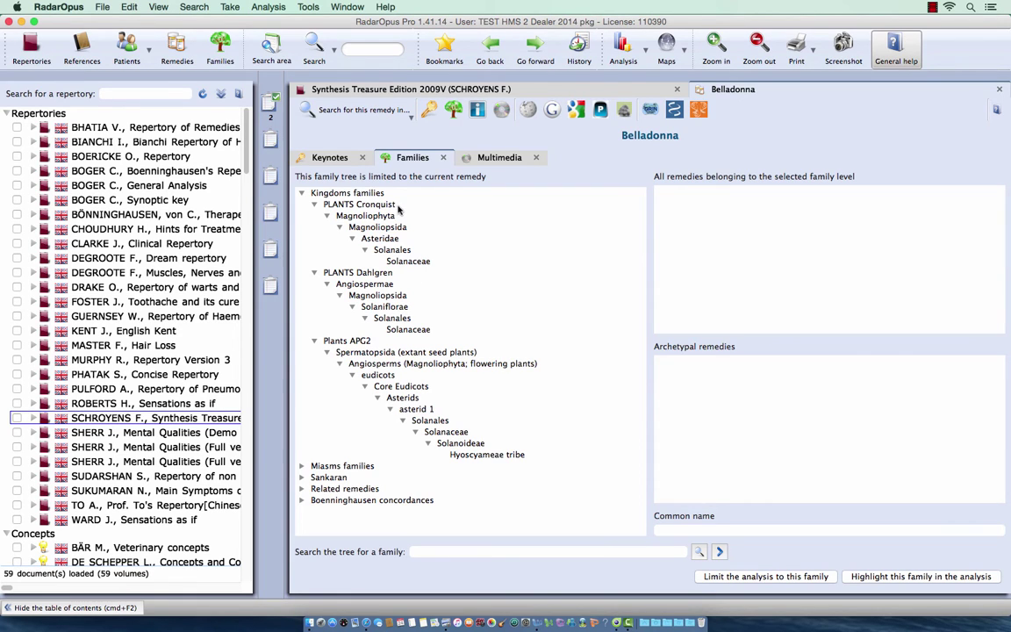
click(411, 262)
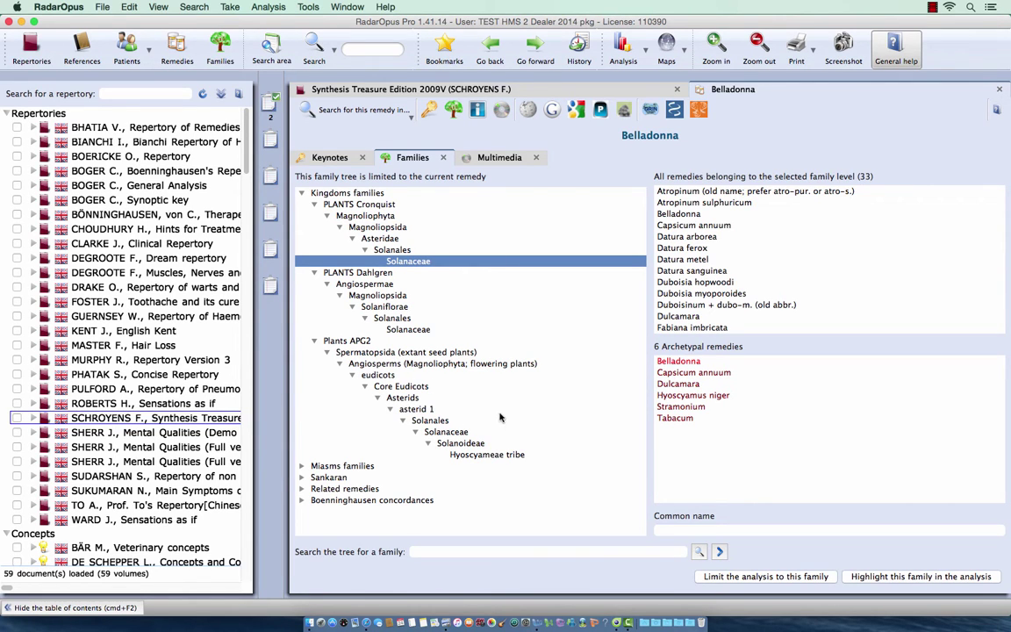
click(448, 431)
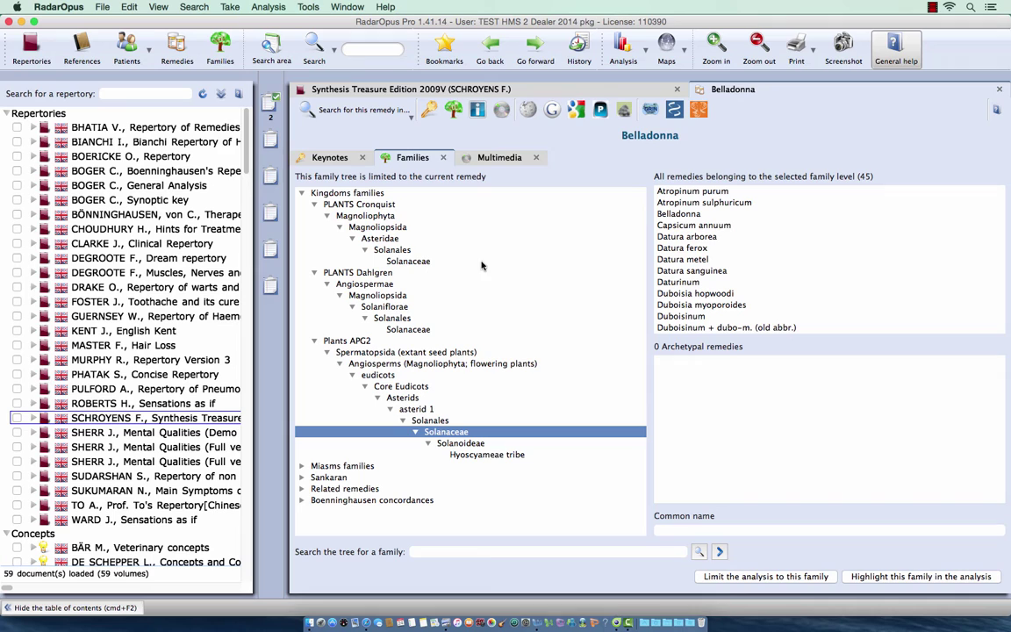
click(425, 263)
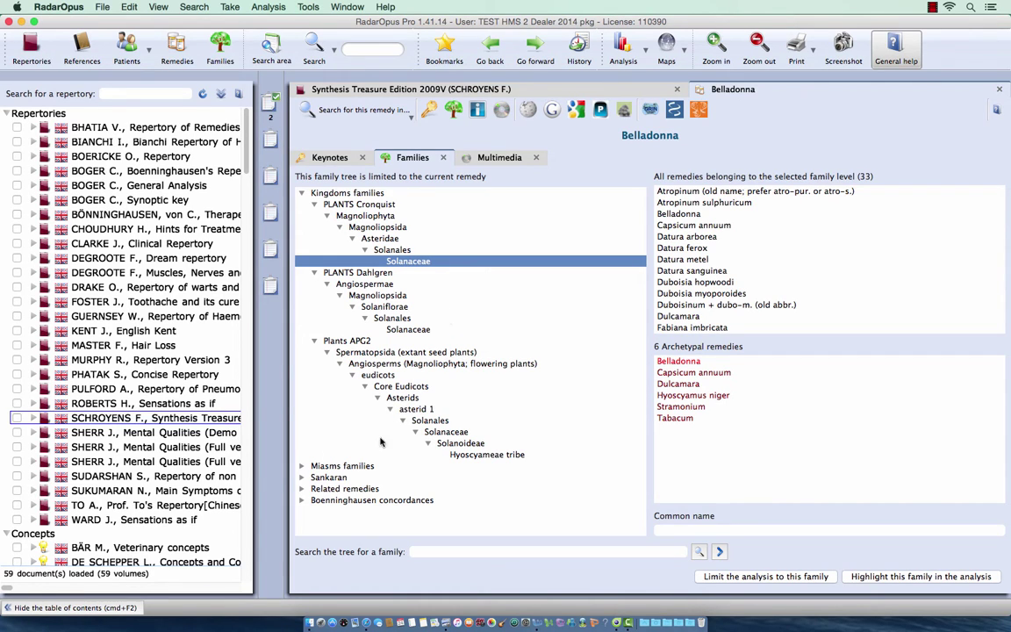
- Examine Belladonna's Sankaran, Related remedies and Boenninghausen concordances families, and close the Belladonna information
click(301, 477)
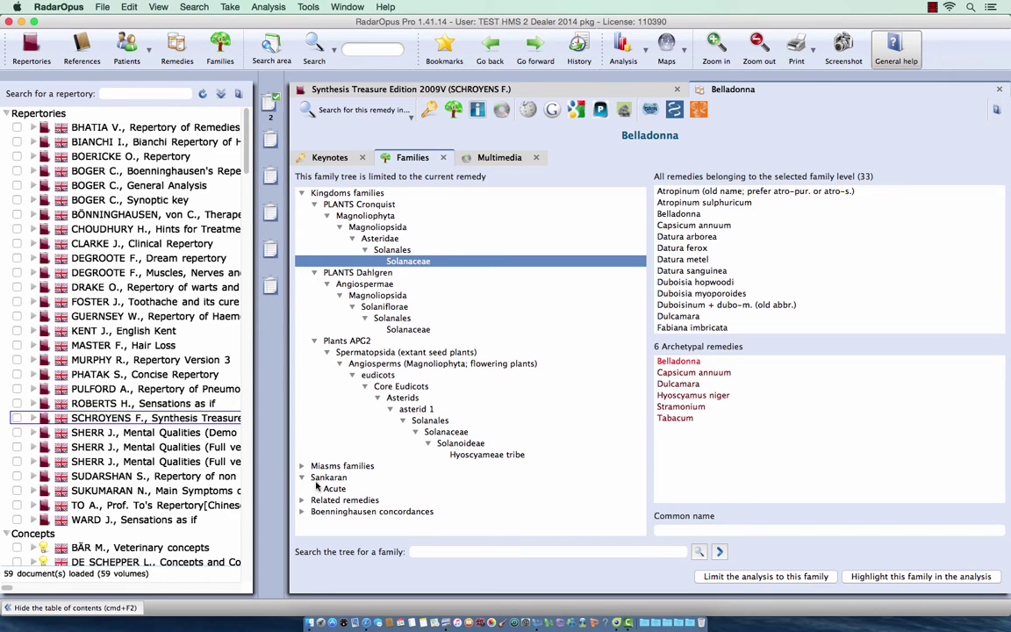
click(301, 500)
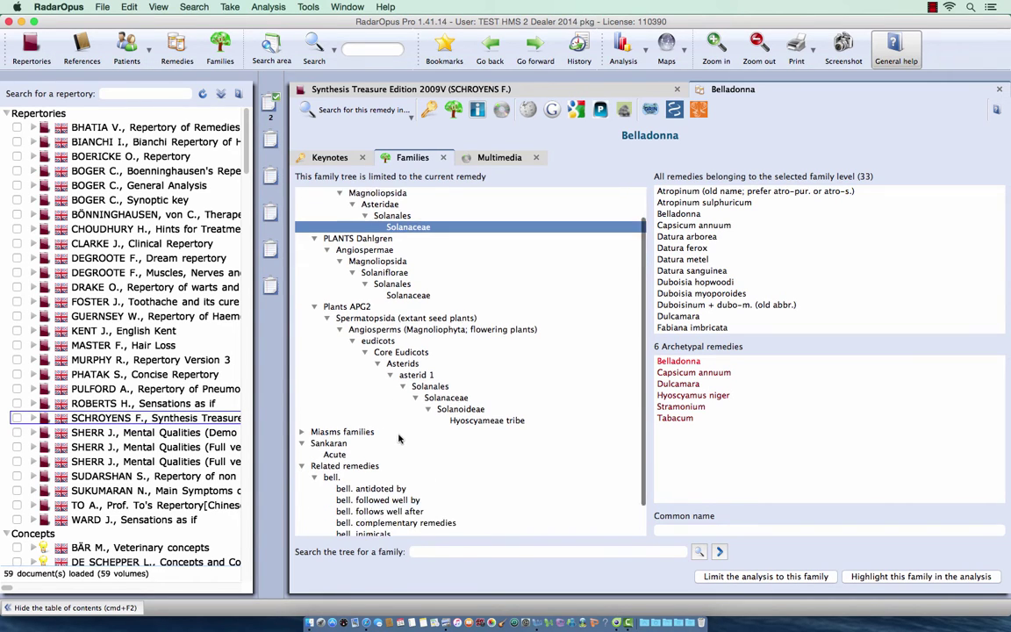
scroll(400, 441, down, 2)
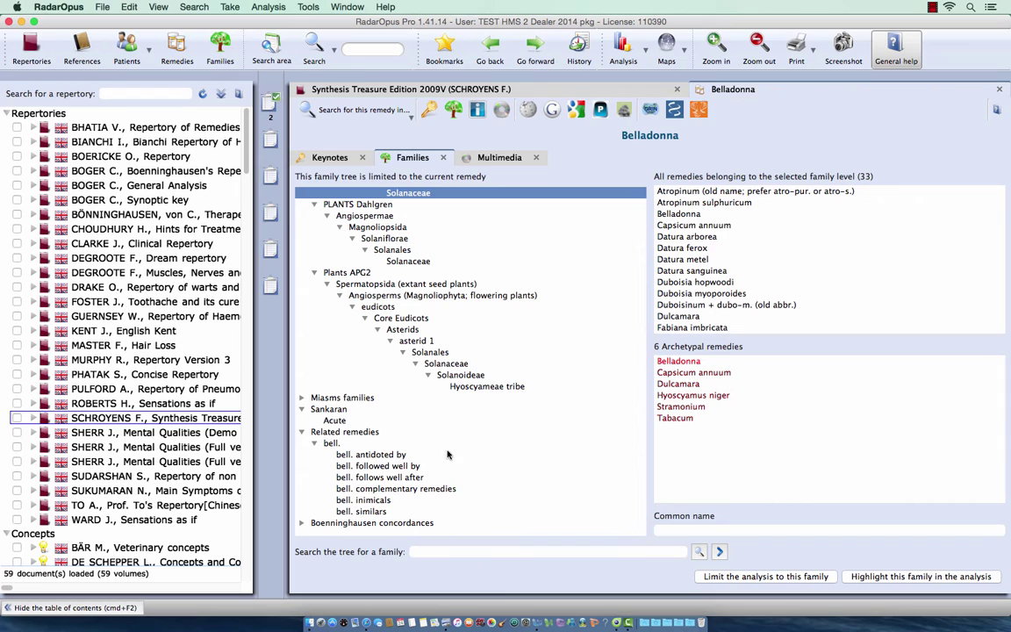
click(302, 526)
scroll(403, 477, down, 5)
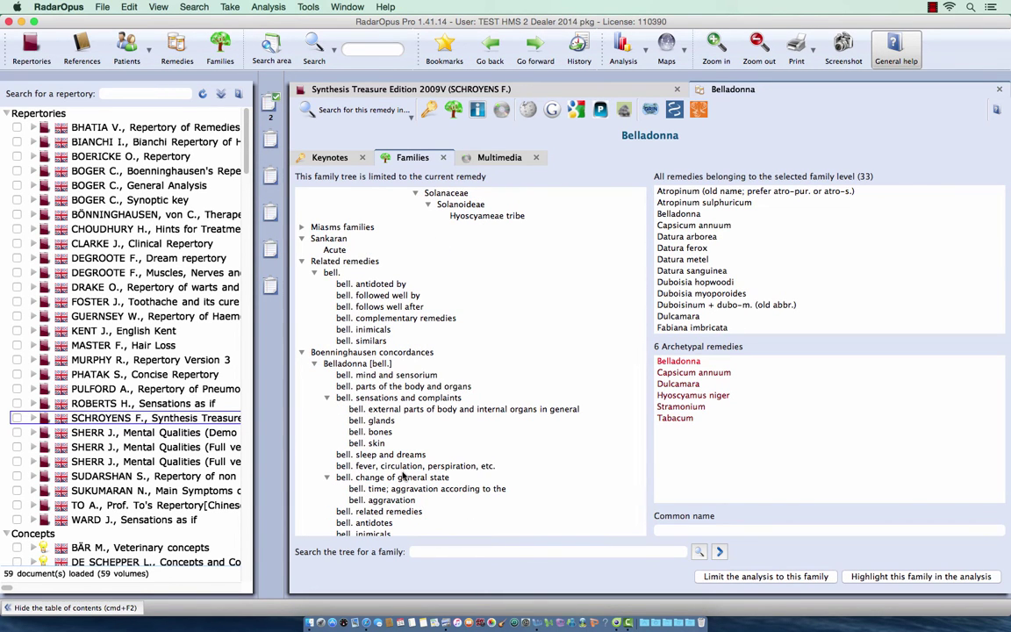
click(1000, 91)
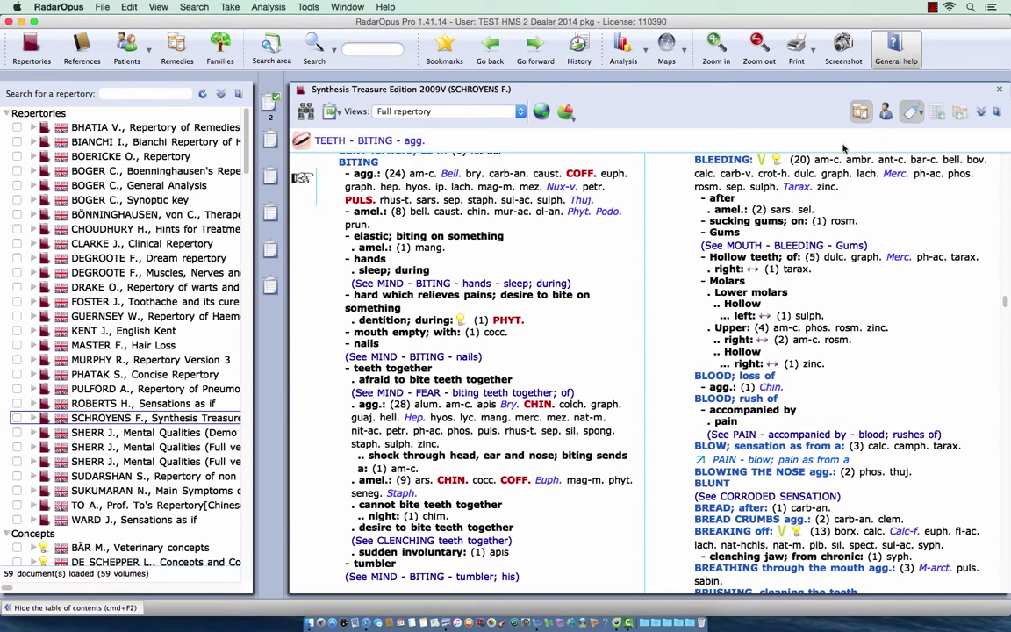
- Display the analysis of Clipboard 1 and show the Kingdoms families of its first remedy, Apis mellifica
click(273, 107)
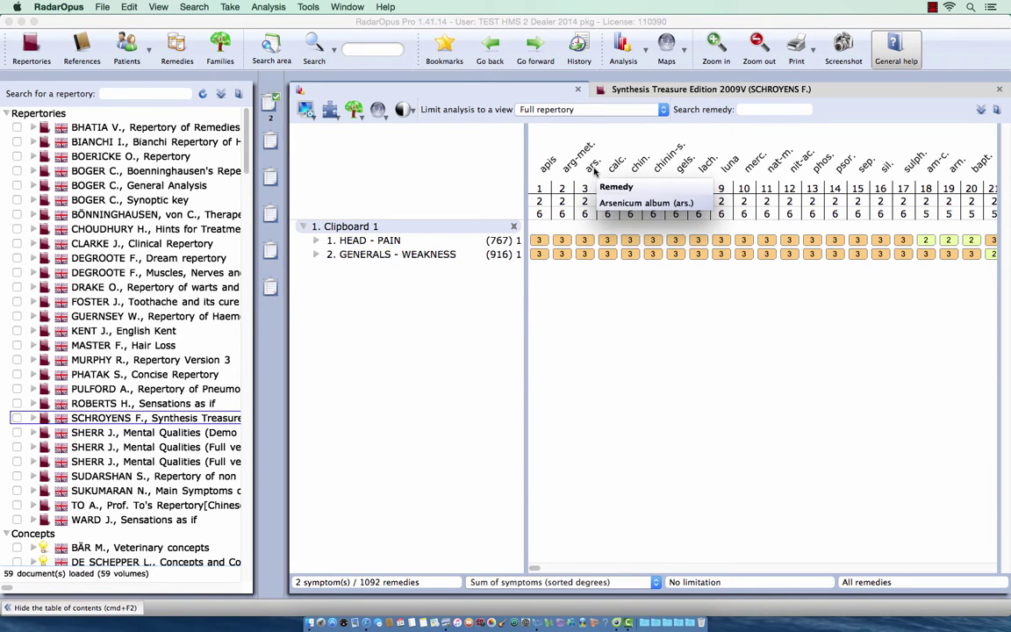
double_click(548, 166)
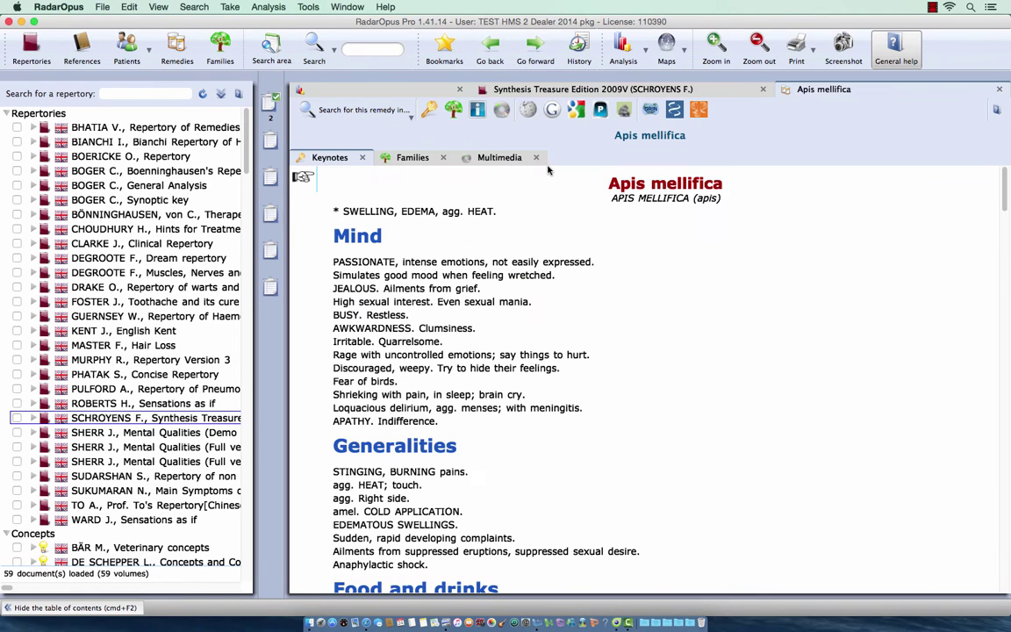
click(454, 111)
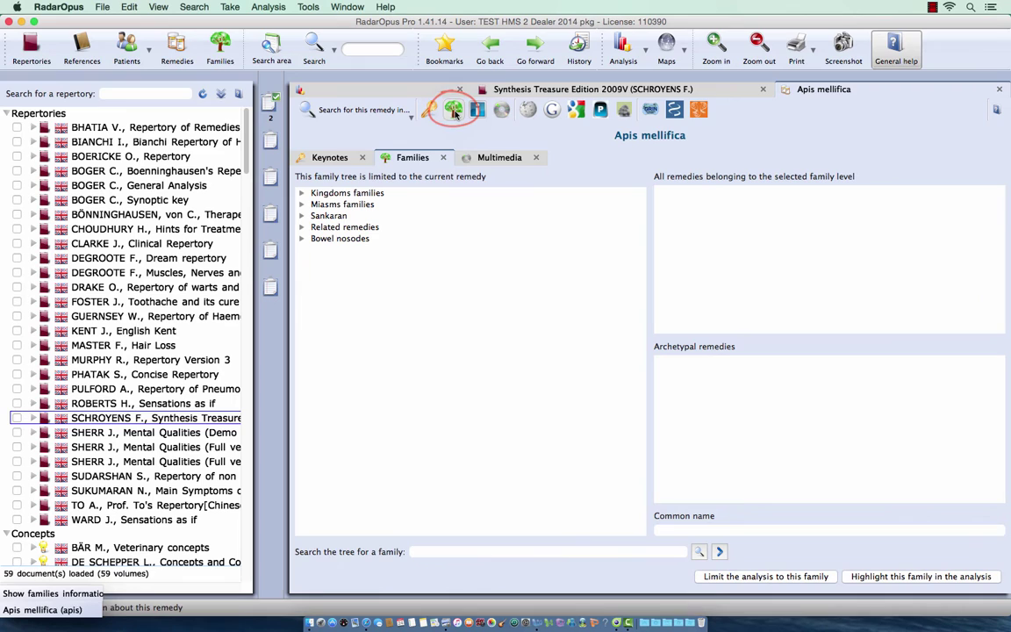
click(301, 193)
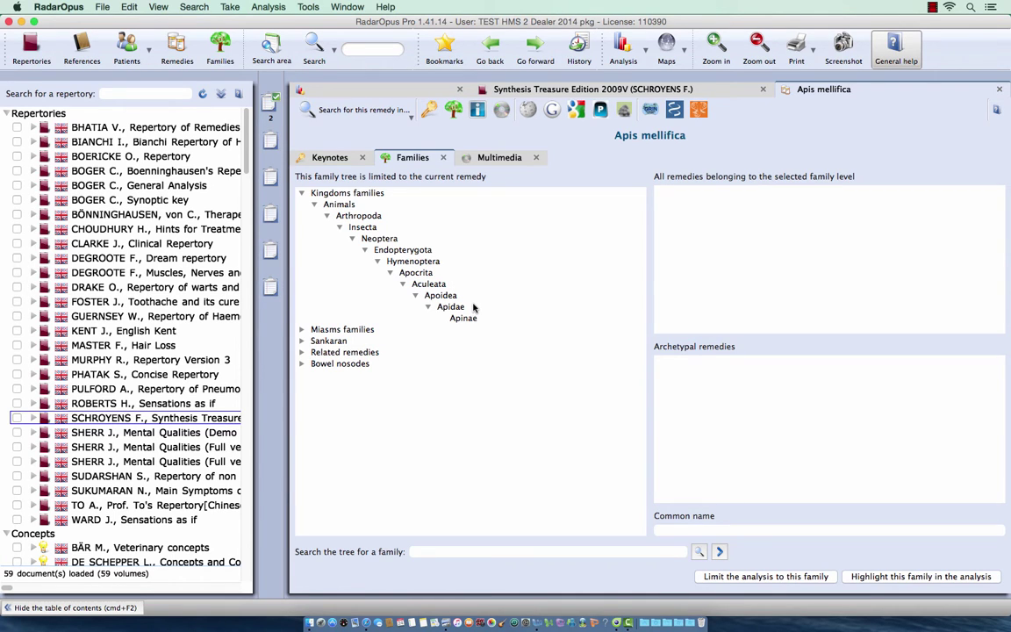
- Check the Apinae remedies, highlight the Hymenoptera family in the analysis, and look through the remedy columns for highlighted remedies
click(465, 319)
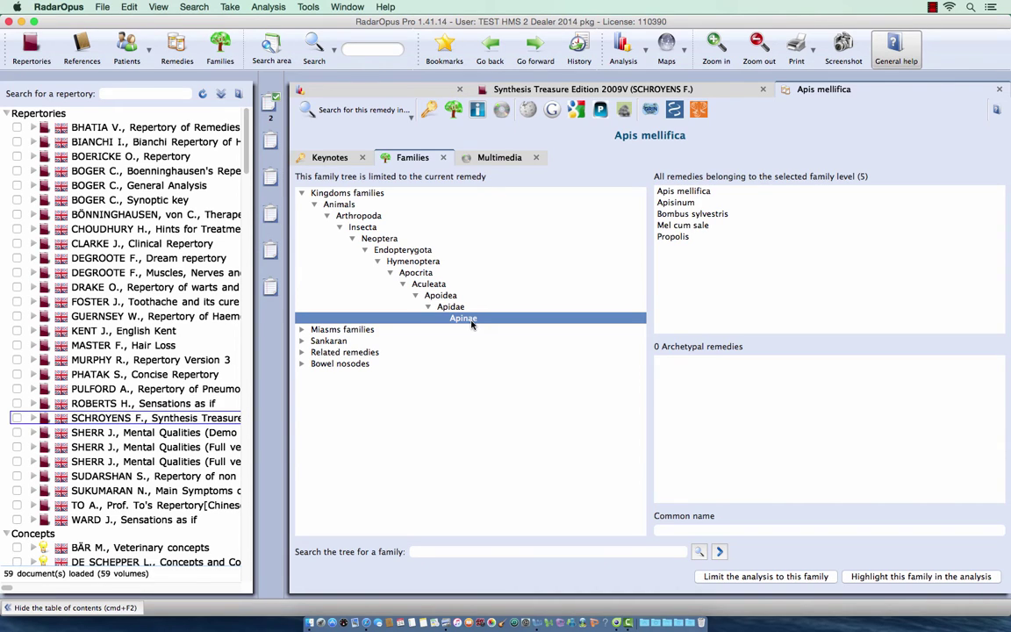
click(429, 267)
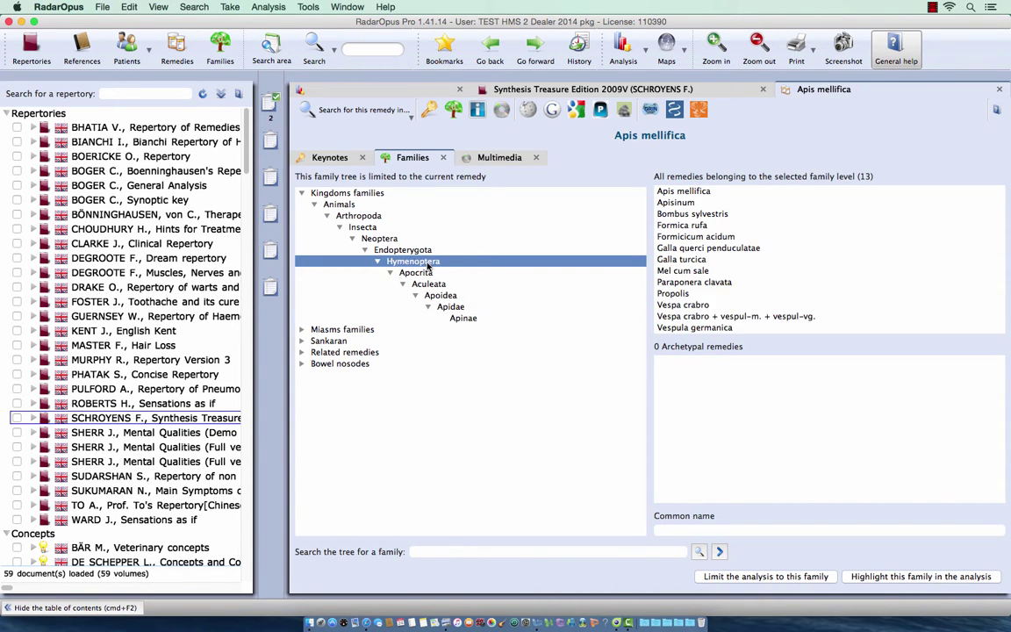
click(884, 576)
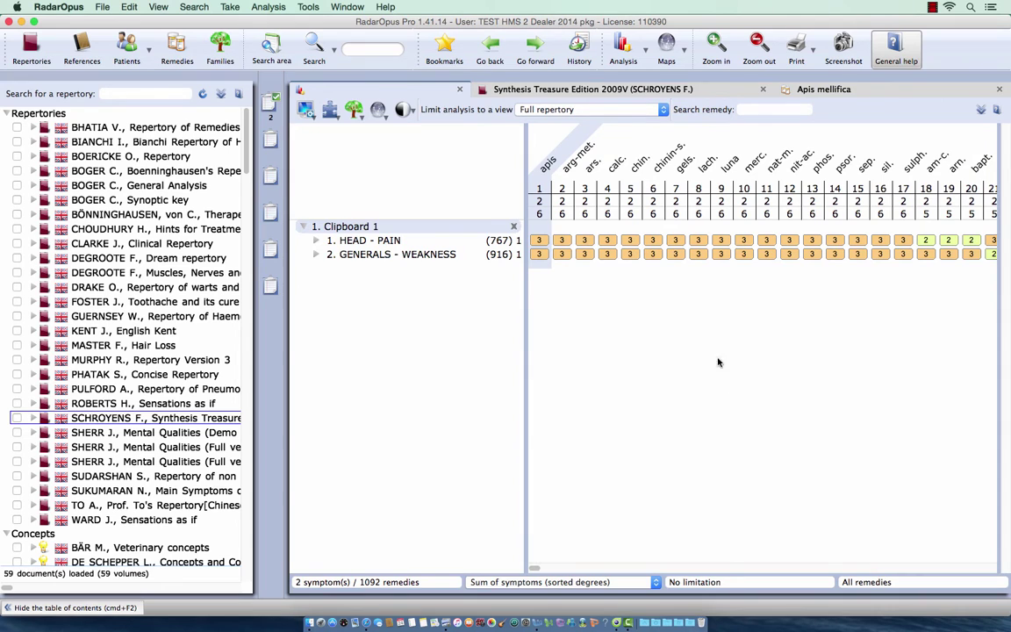
scroll(580, 552, right, 2)
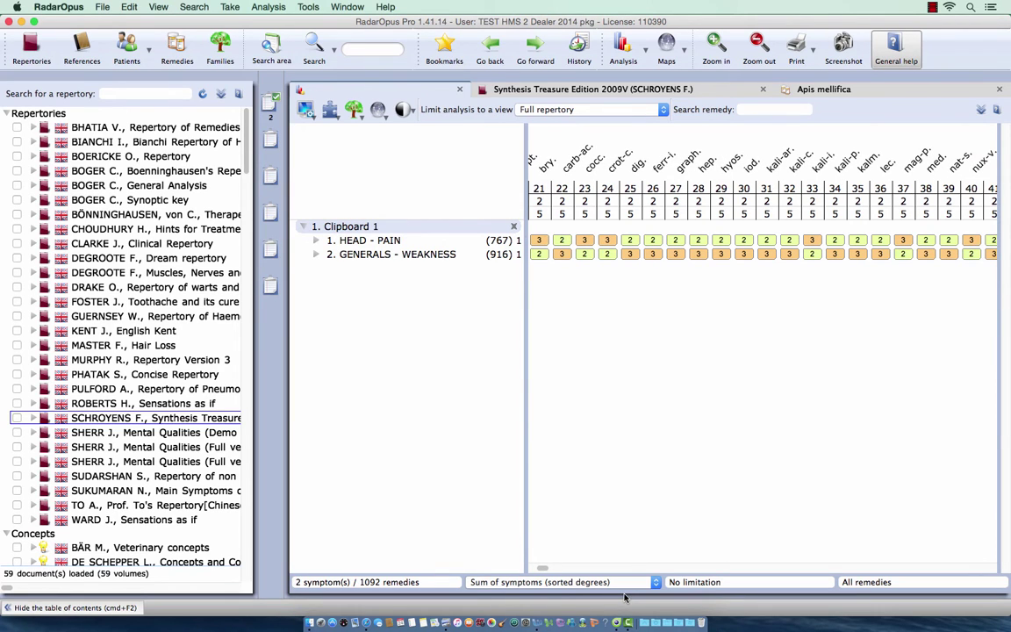
scroll(537, 563, right, 3)
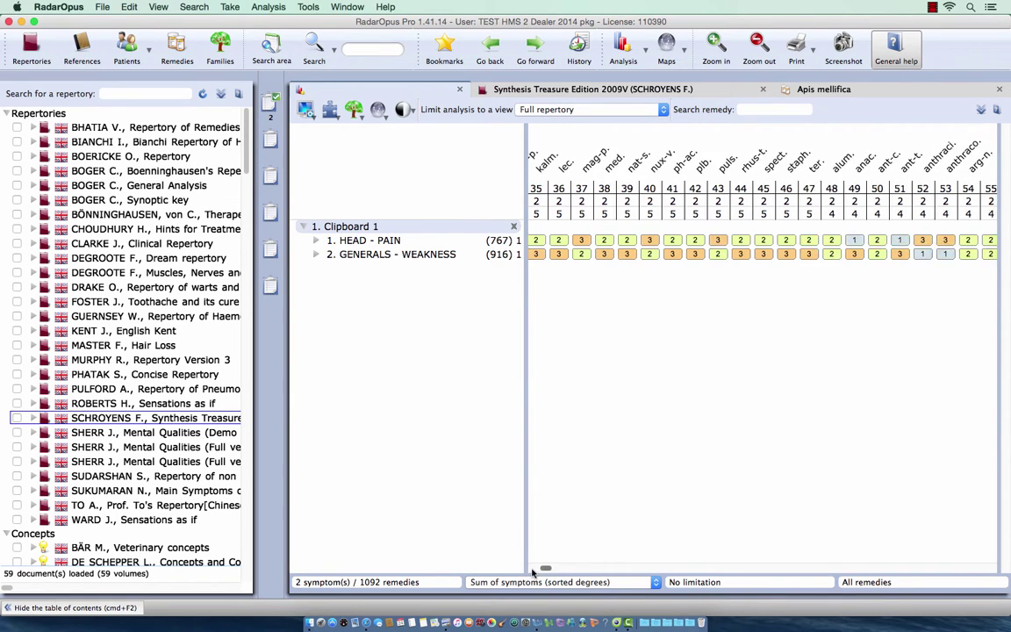
key(Home)
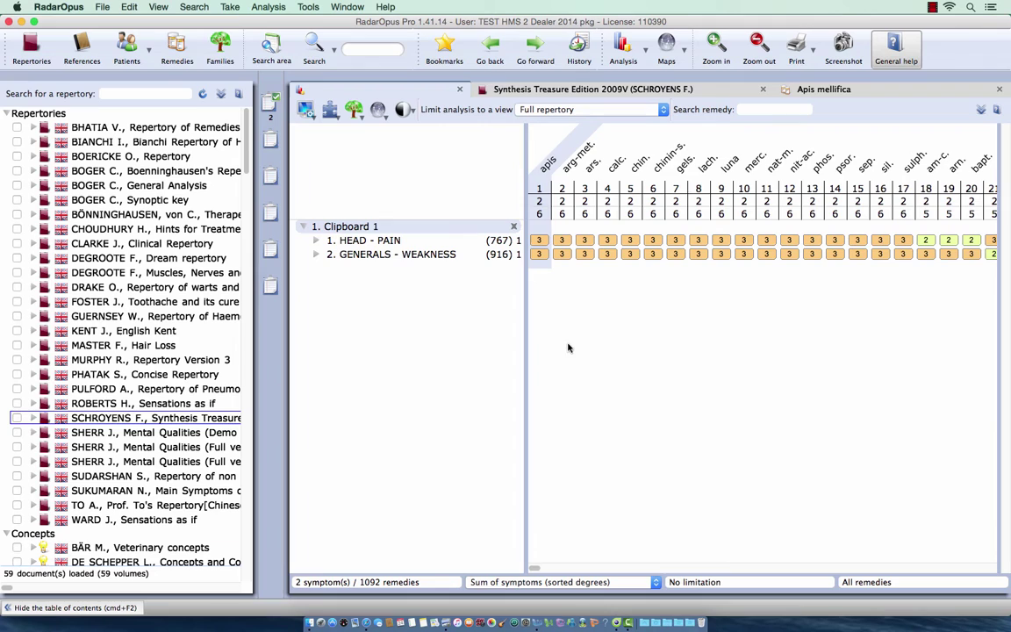
- Limit the analysis to the Hymenoptera family of Apis mellifica and delete the added family rubric from Clipboard 1
double_click(545, 166)
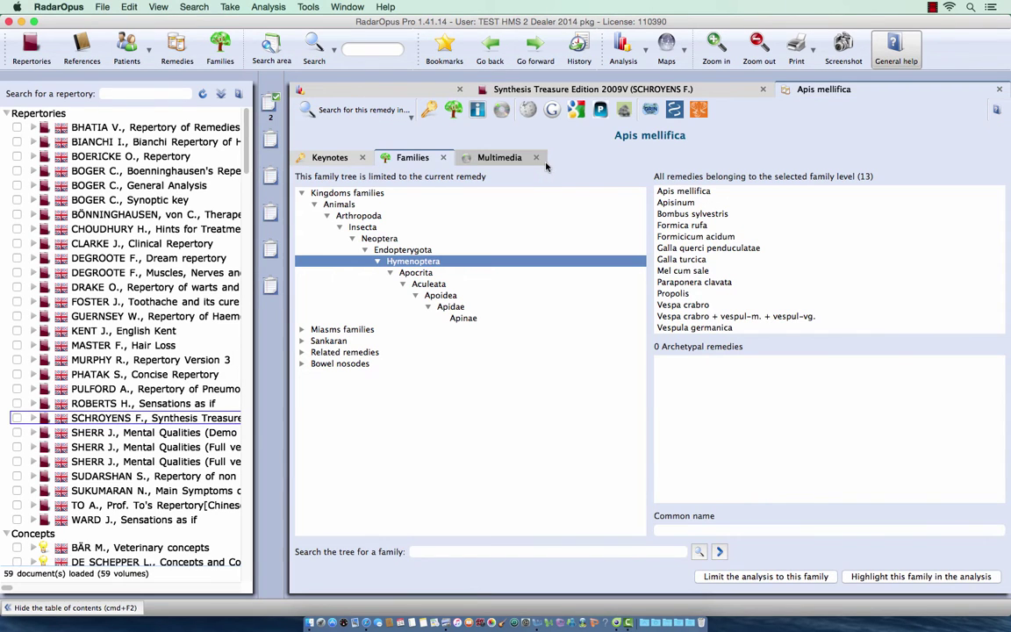
click(739, 578)
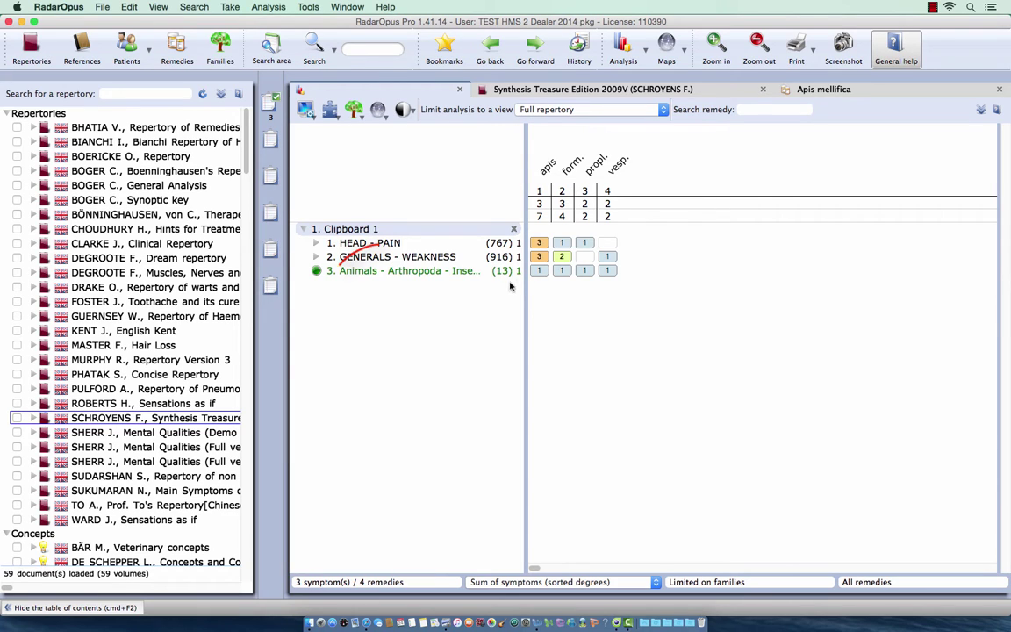
click(470, 273)
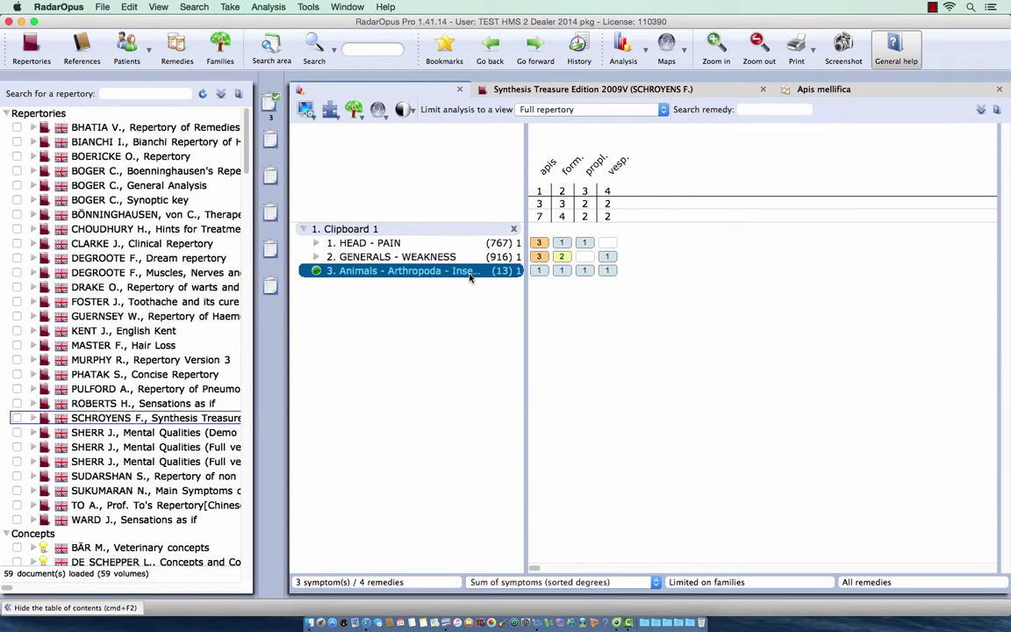
key(Delete)
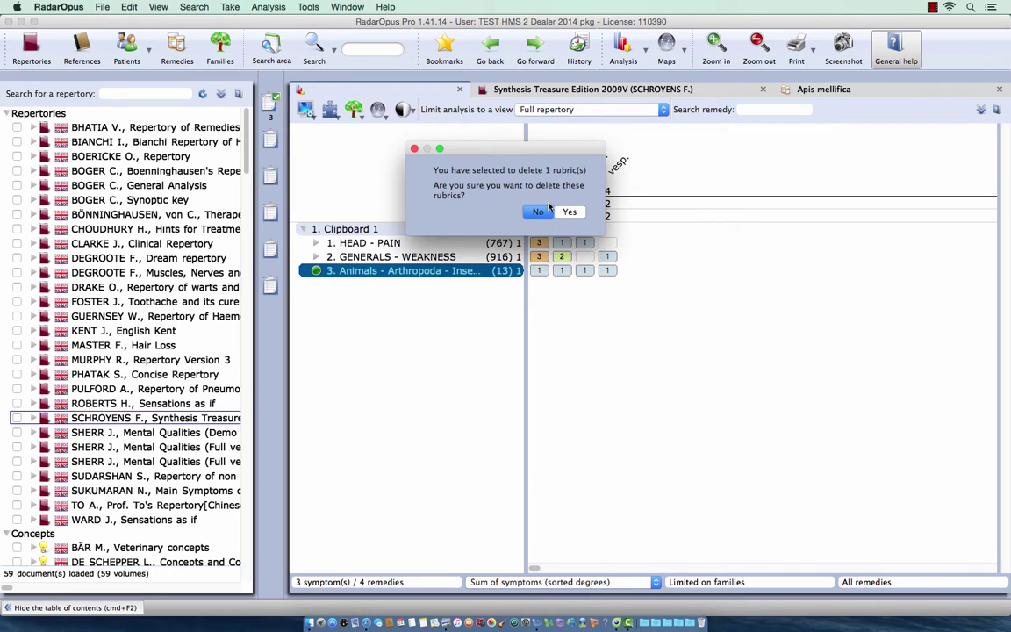
click(570, 213)
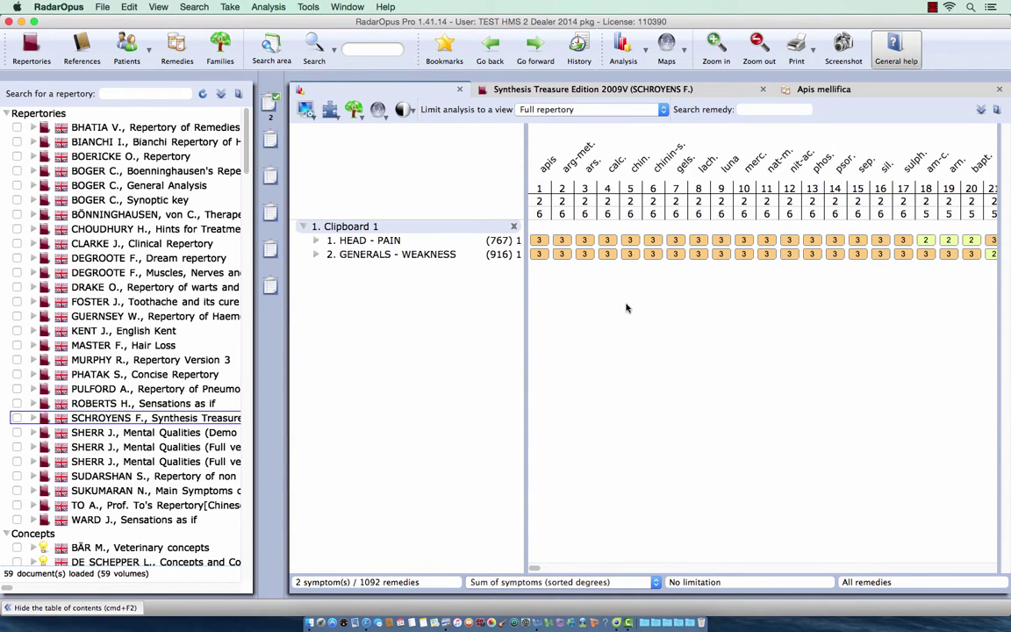
- Open the Kingdoms families of Arsenicum album and highlight the MINERALS and CHEMICALS family in the analysis
double_click(594, 171)
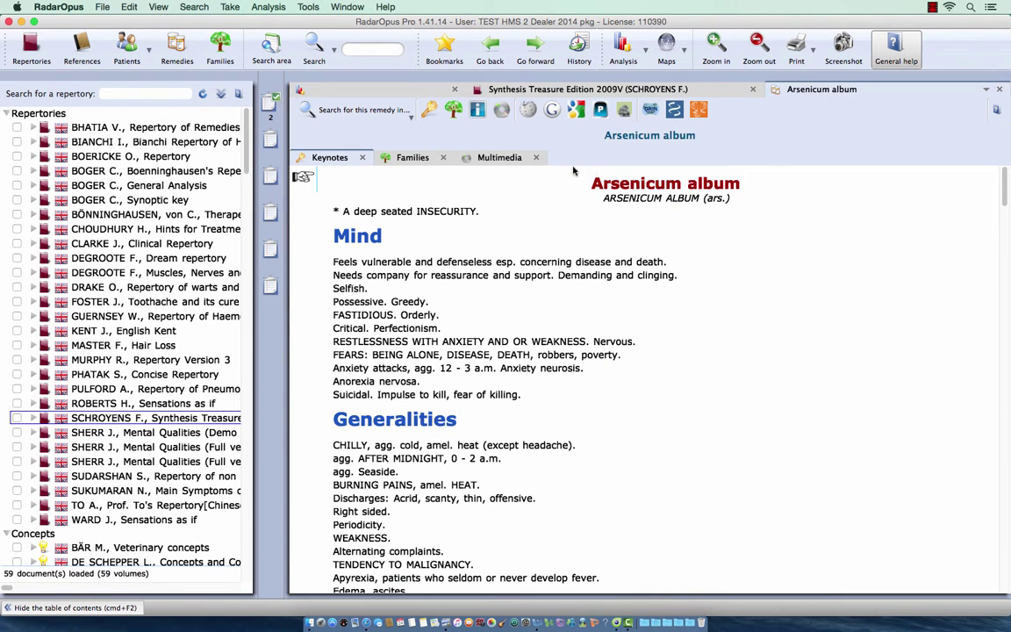
click(452, 109)
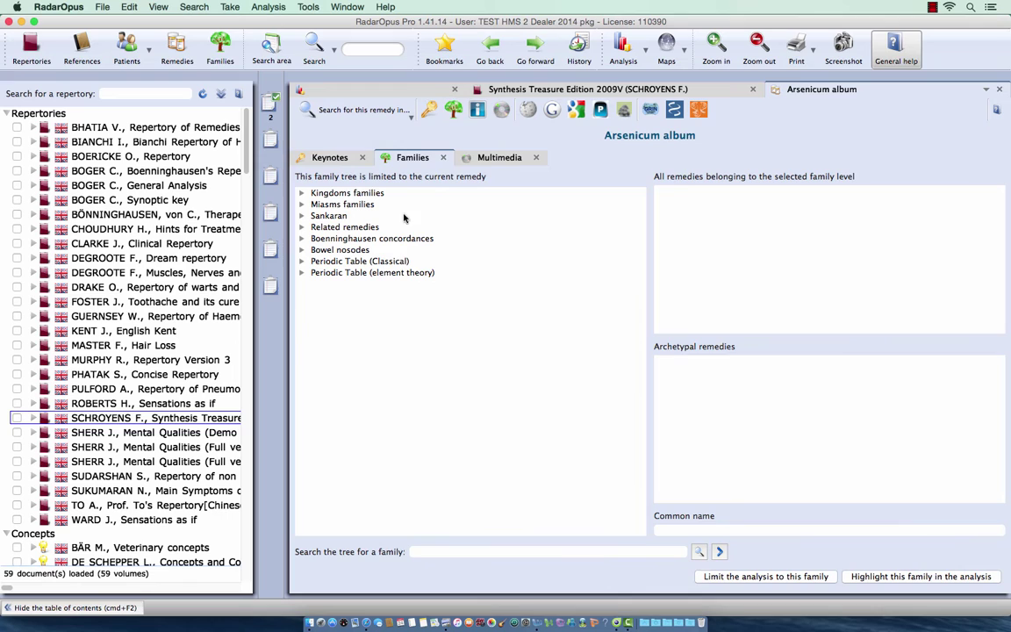
click(301, 192)
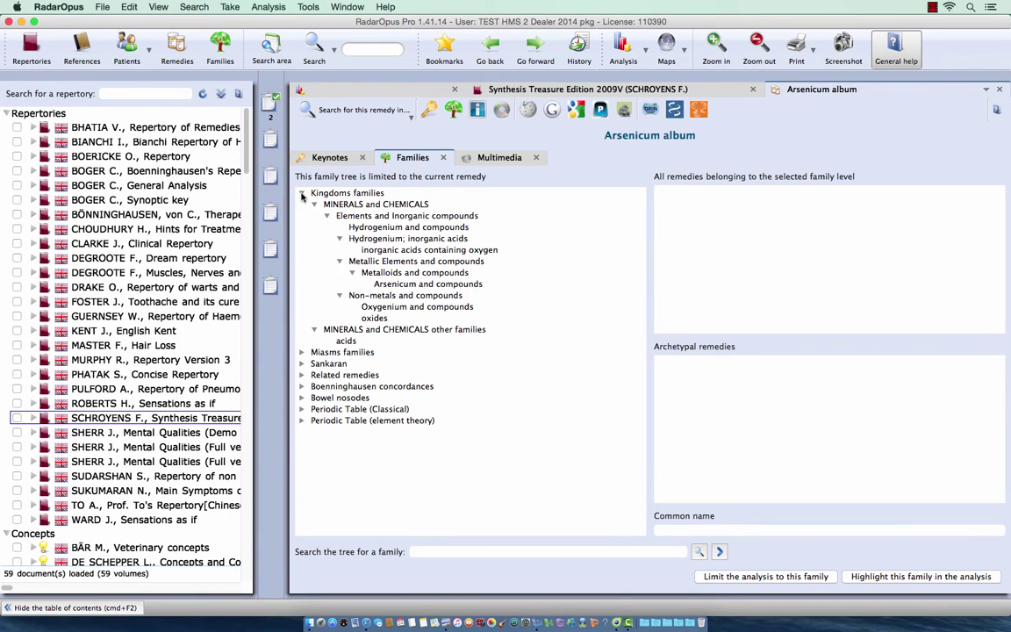
click(454, 287)
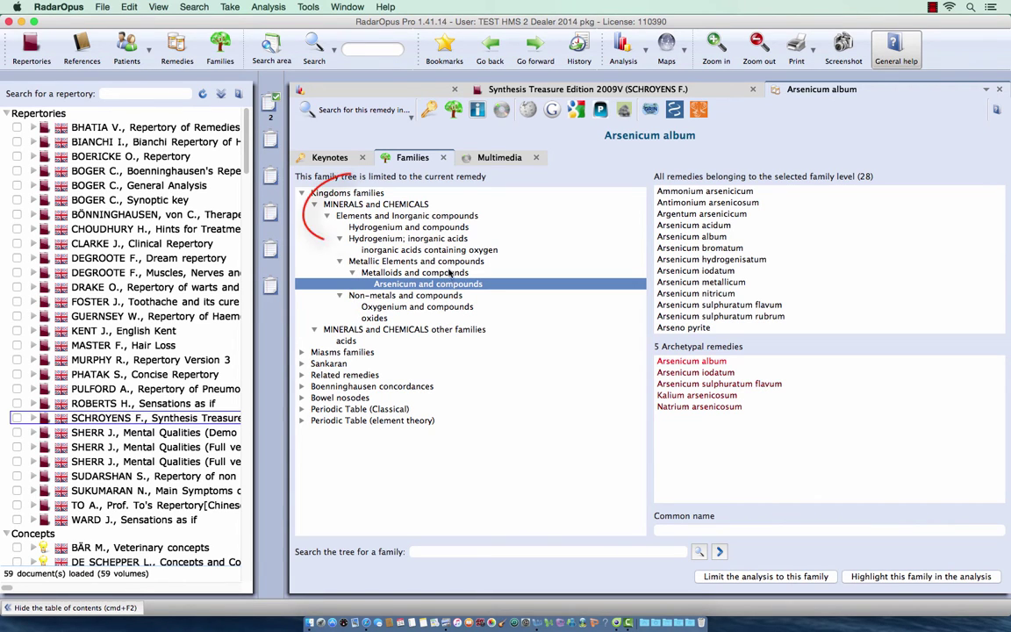
click(420, 204)
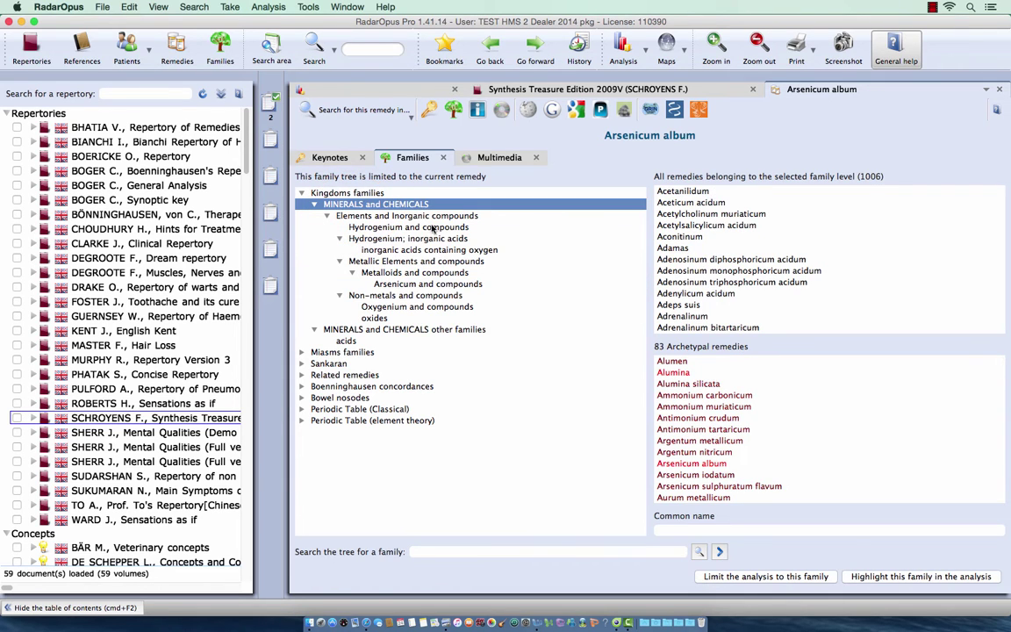
click(888, 579)
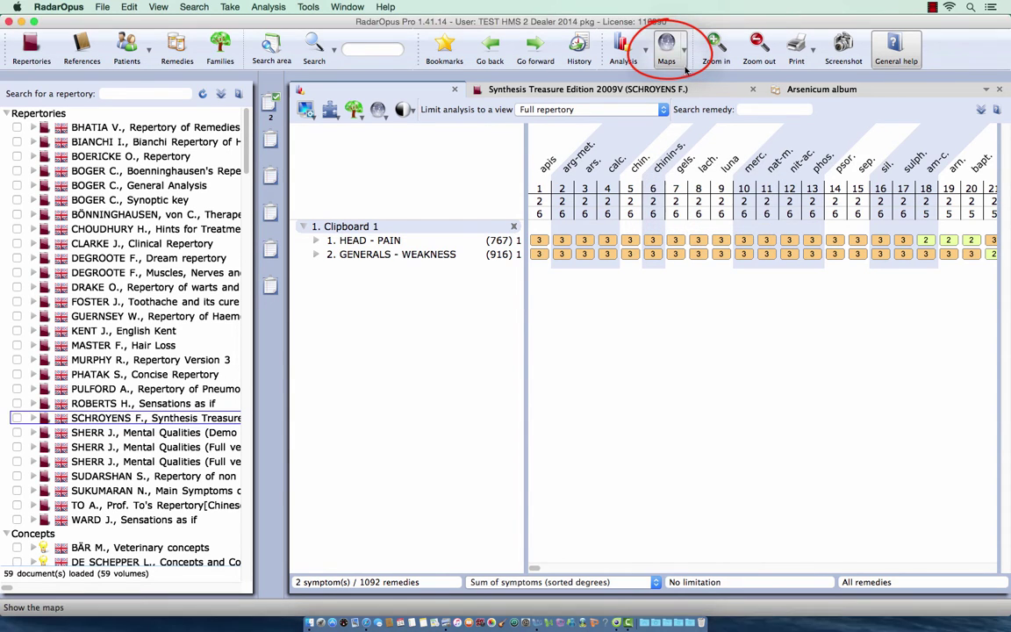
- Open the Kingdoms map and highlight the Animals family in the analysis
click(667, 48)
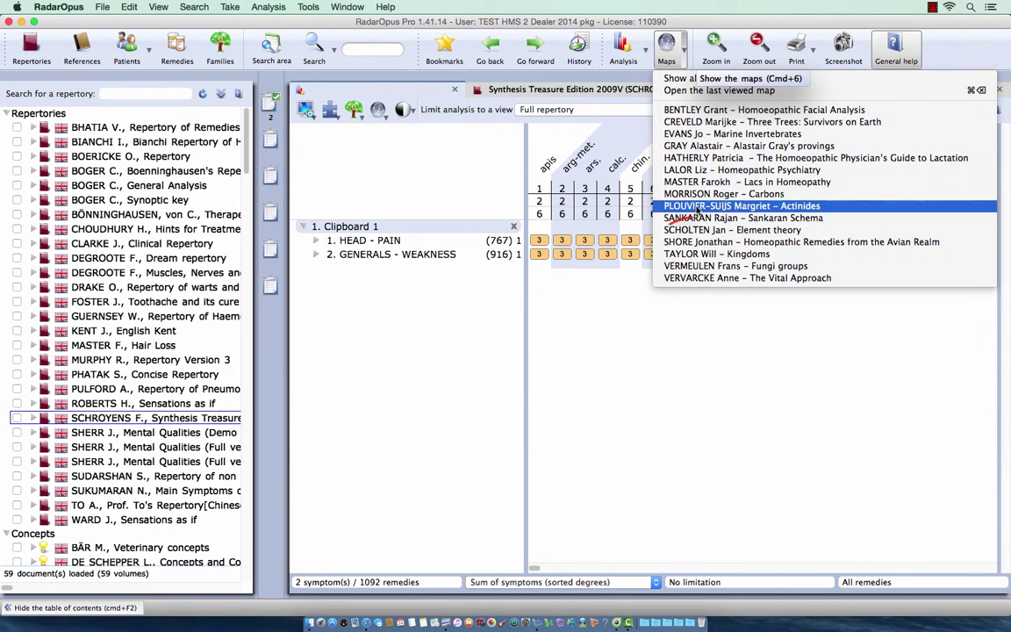
click(706, 253)
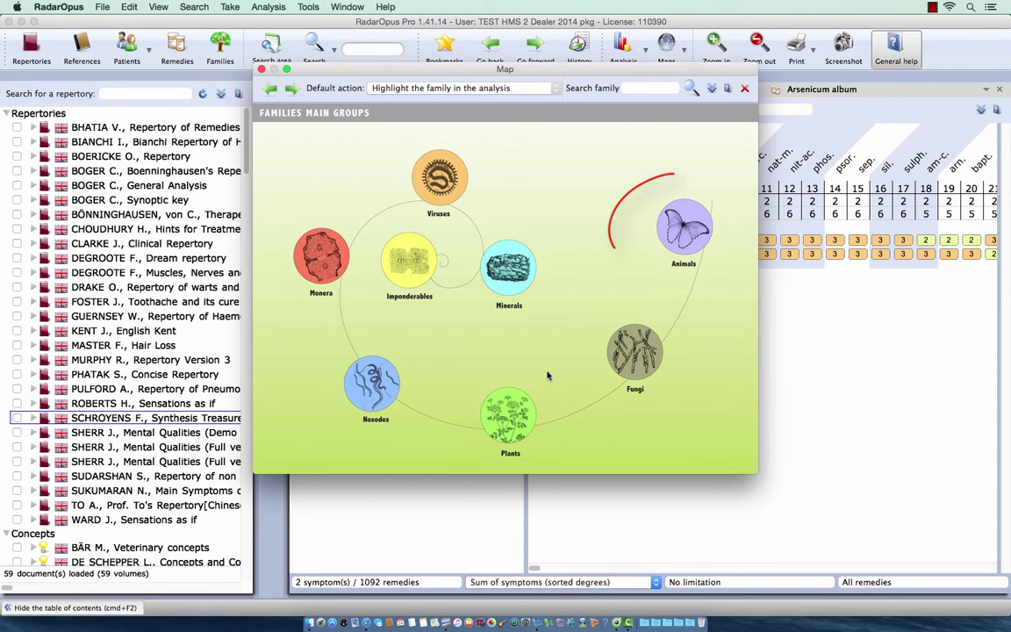
click(676, 227)
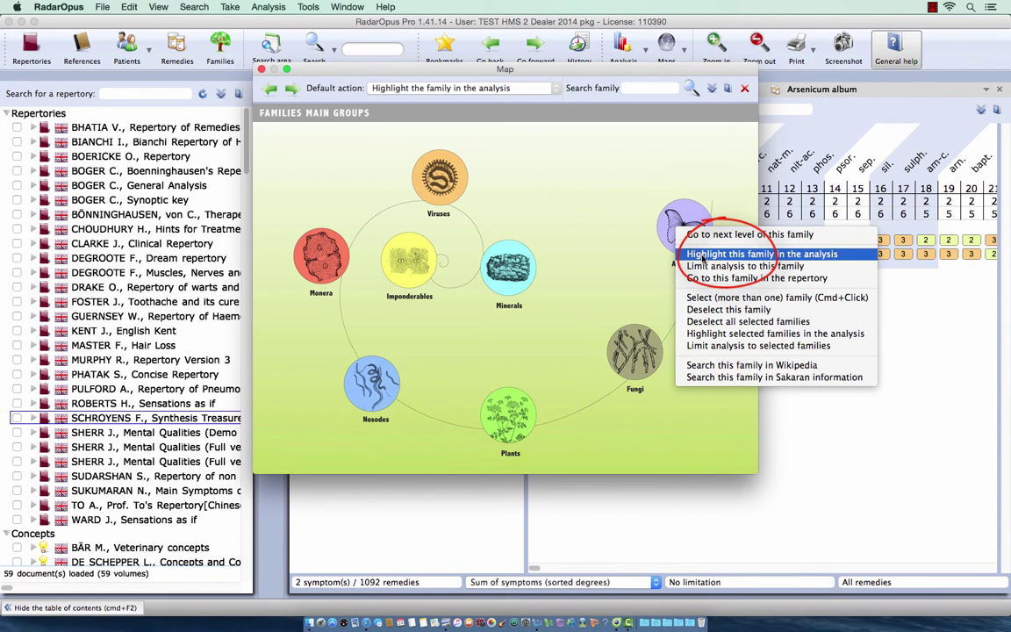
click(702, 257)
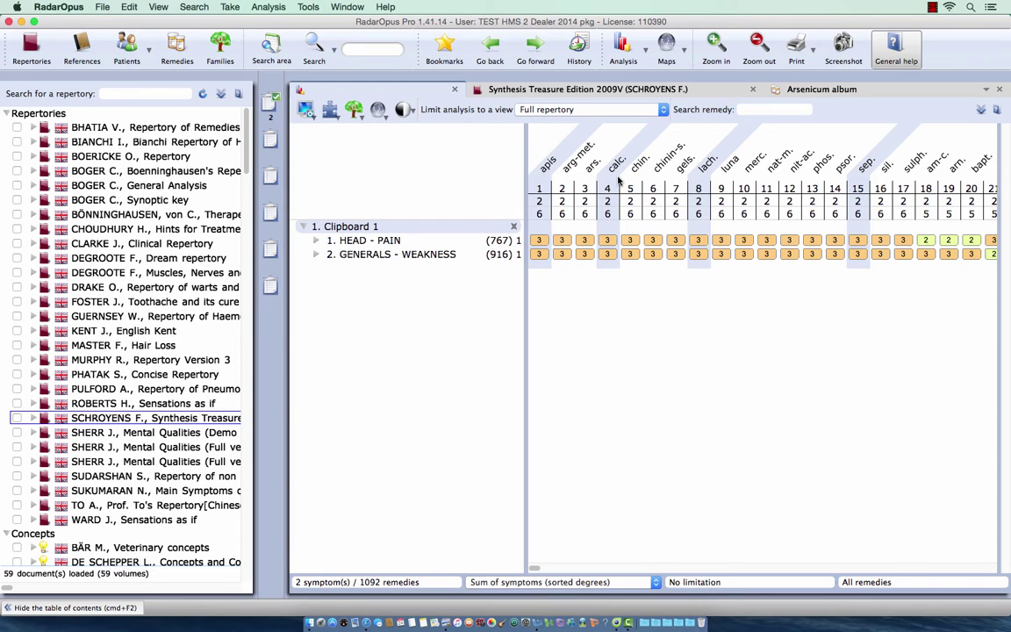
- Return to the map, highlight the Rosids family within Plants in the analysis, and look through the remedy columns for highlighted remedies
key(super+m)
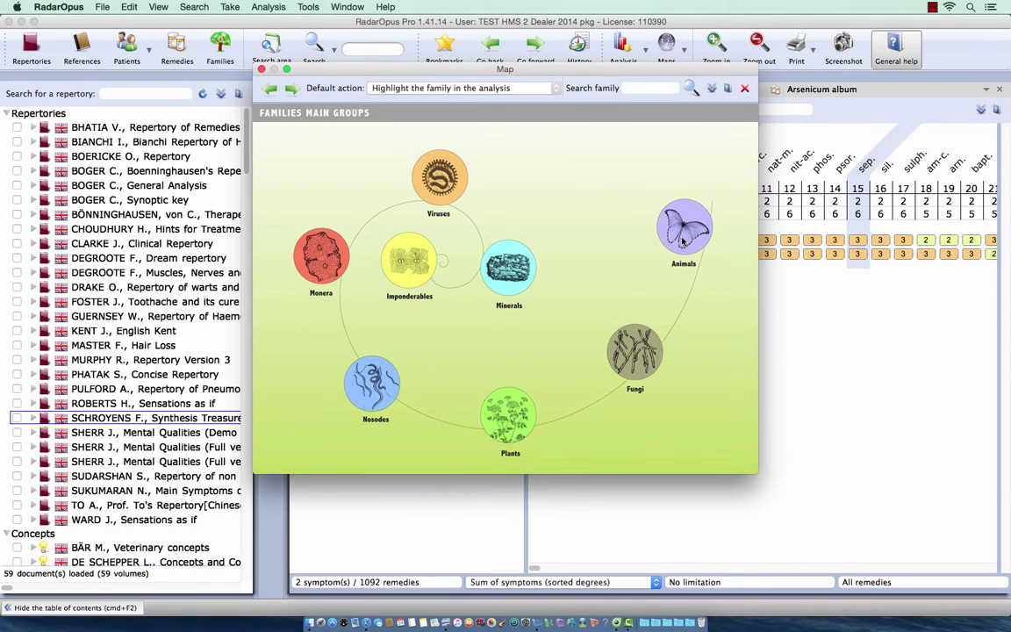
click(516, 409)
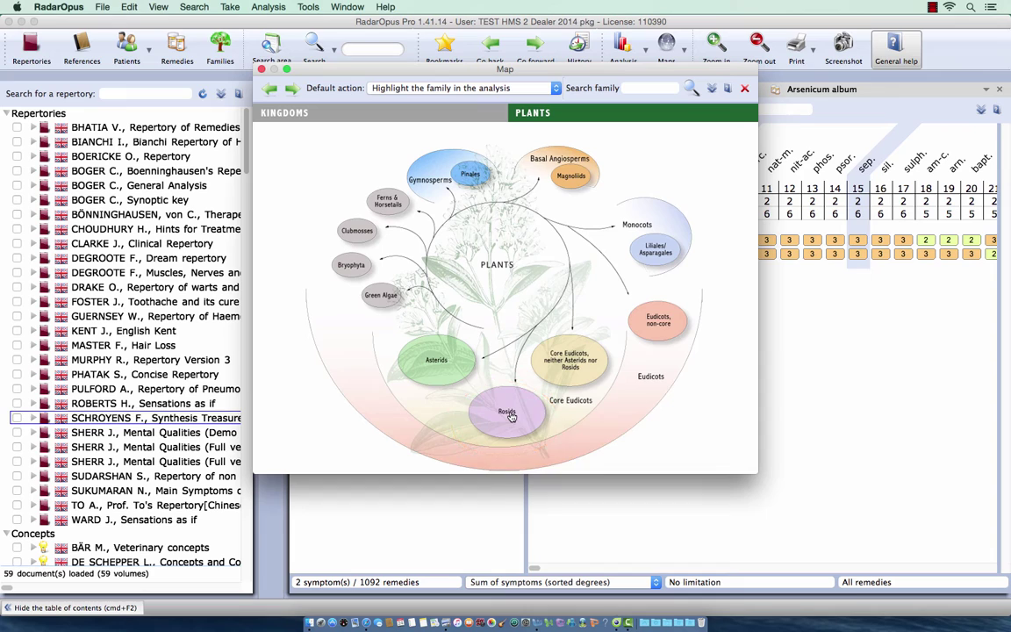
right_click(511, 414)
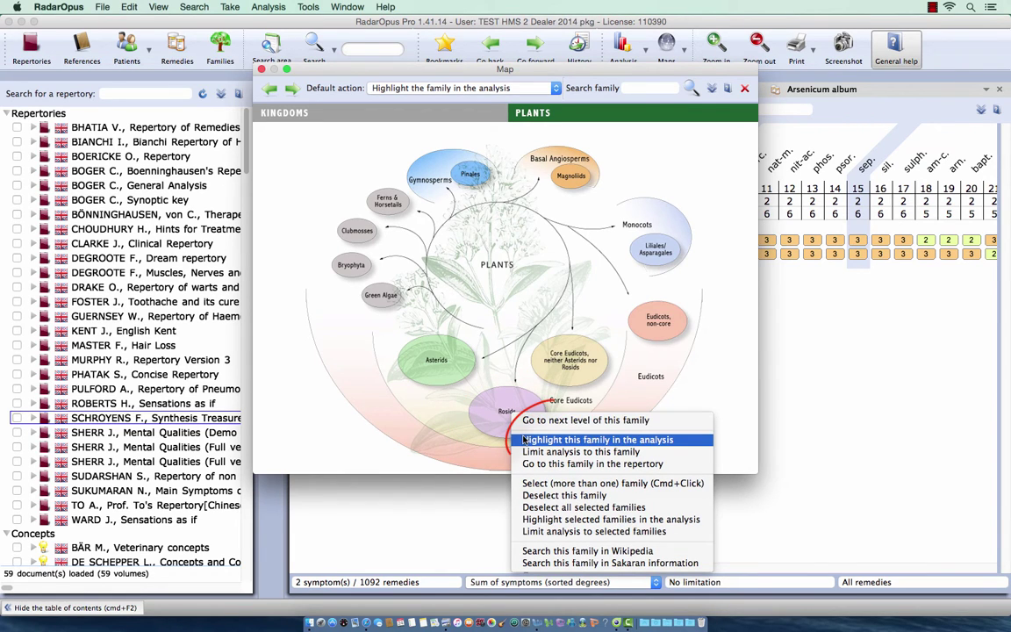
click(531, 439)
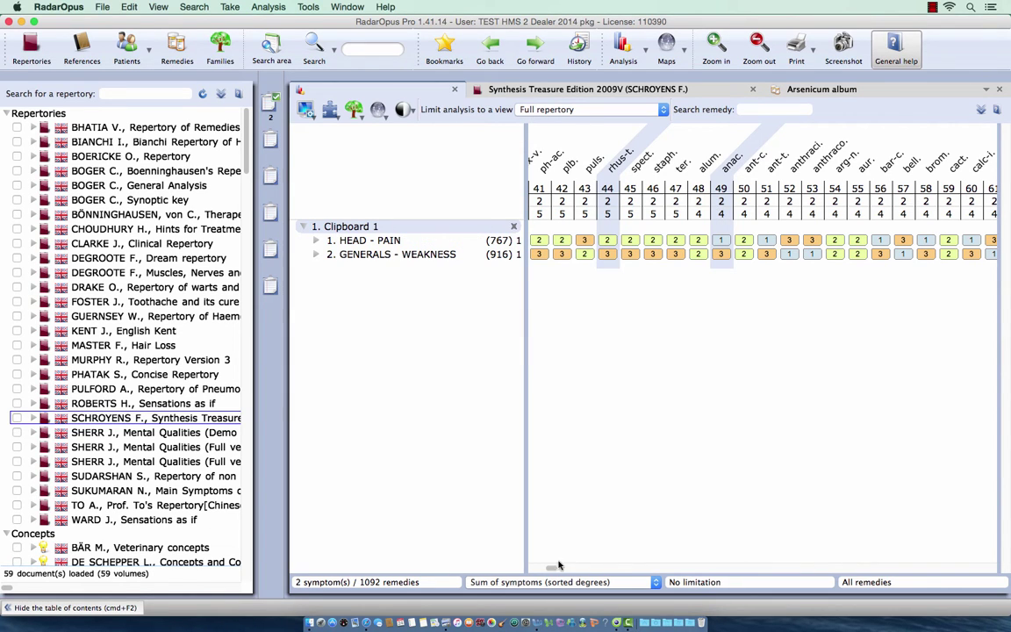
click(529, 571)
drag(529, 571, 481, 507)
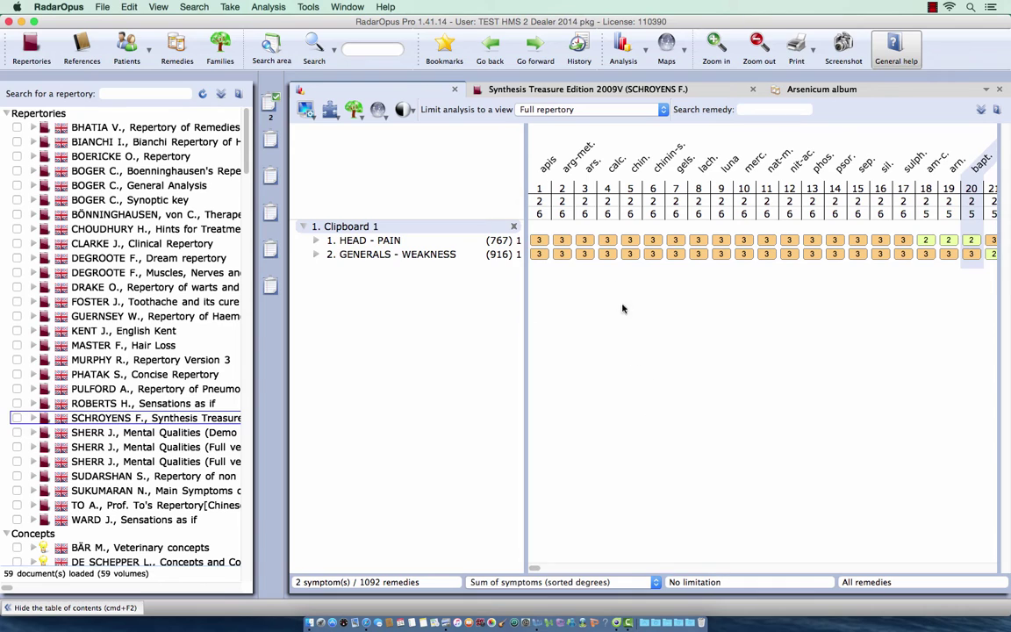
- View the families of Apis mellifica from the analysis, and close both the Apis mellifica and Arsenicum album documents
double_click(548, 168)
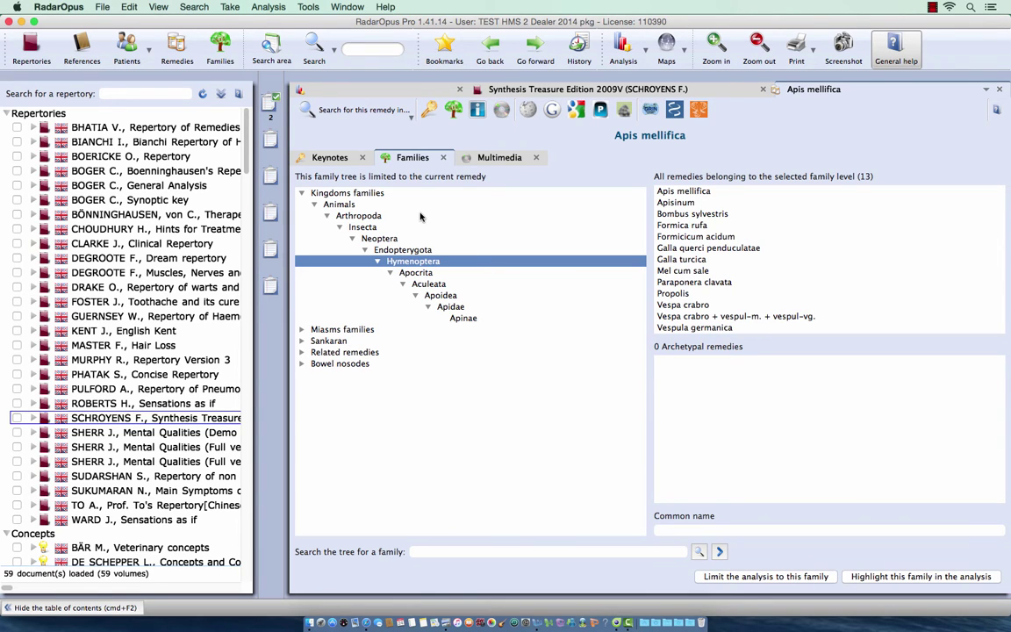
click(1000, 89)
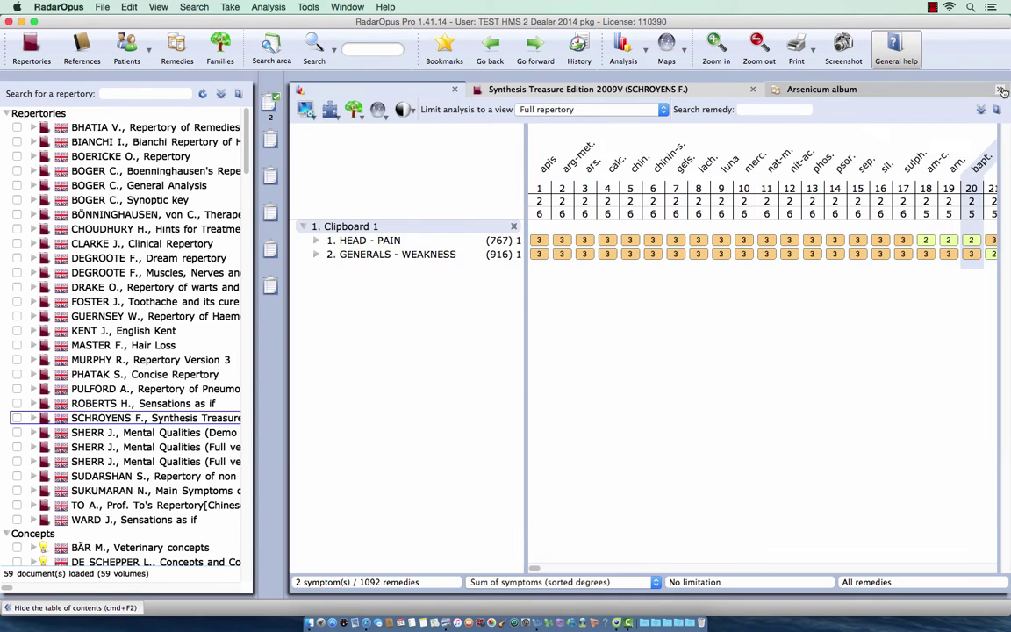
click(1000, 90)
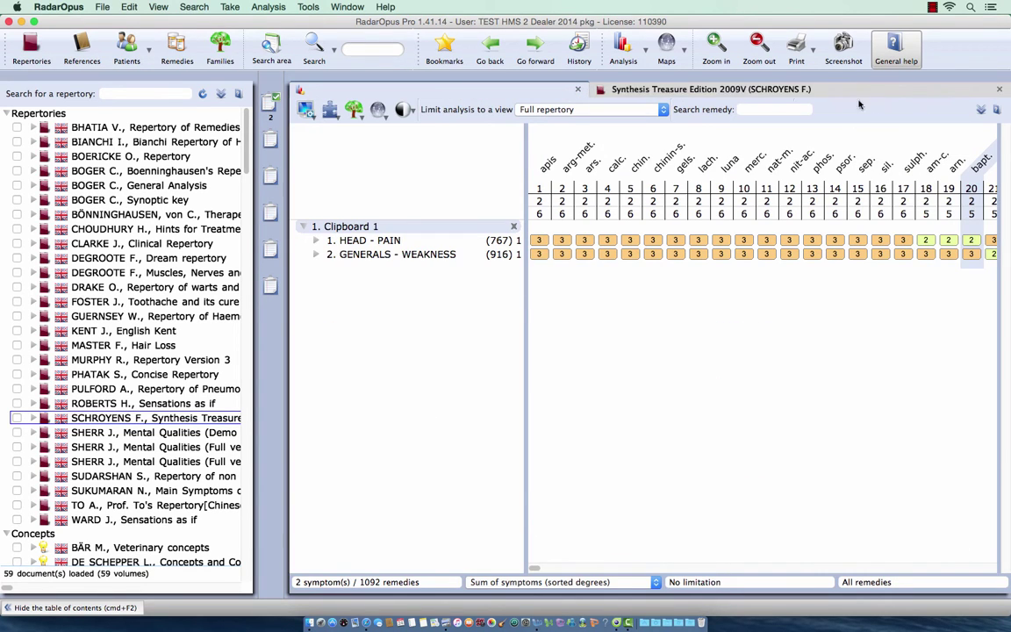
- Display the Synthesis Treasure Edition 2009V repertory and open an advanced search on it in single-line mode
click(765, 91)
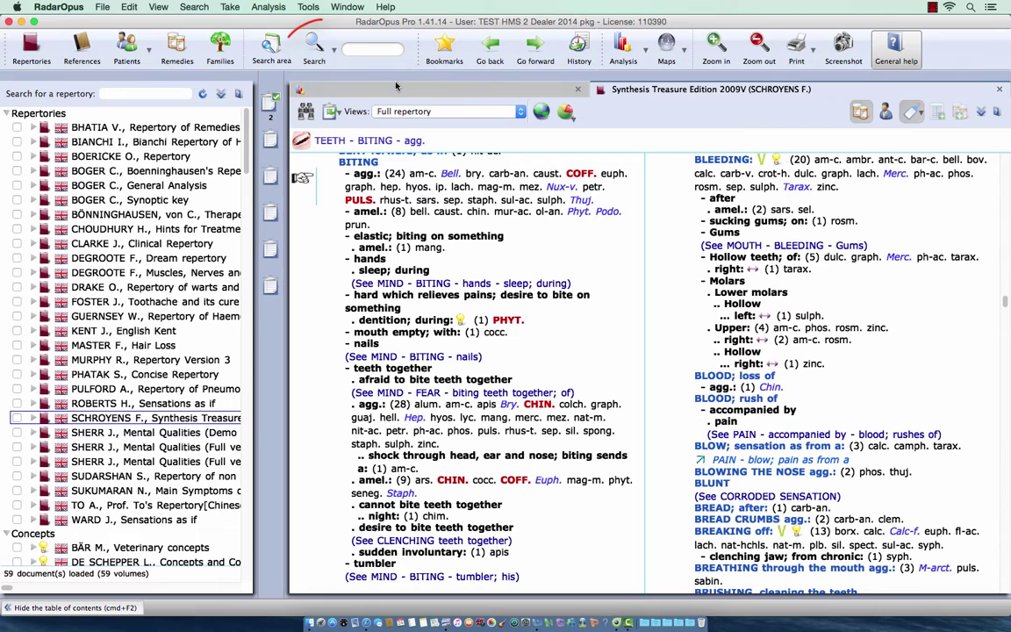
click(335, 53)
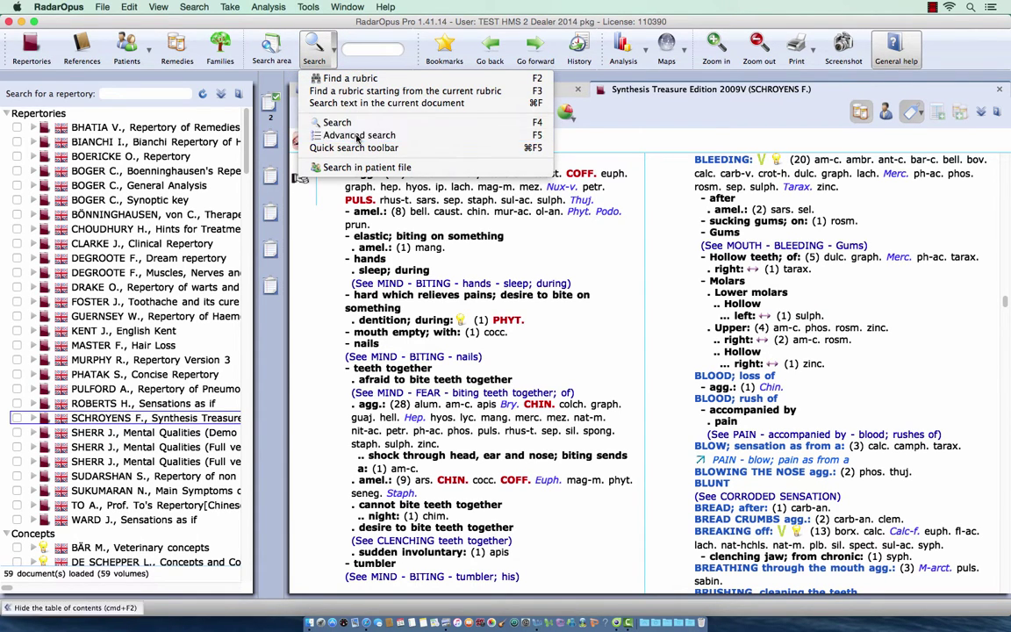
click(357, 136)
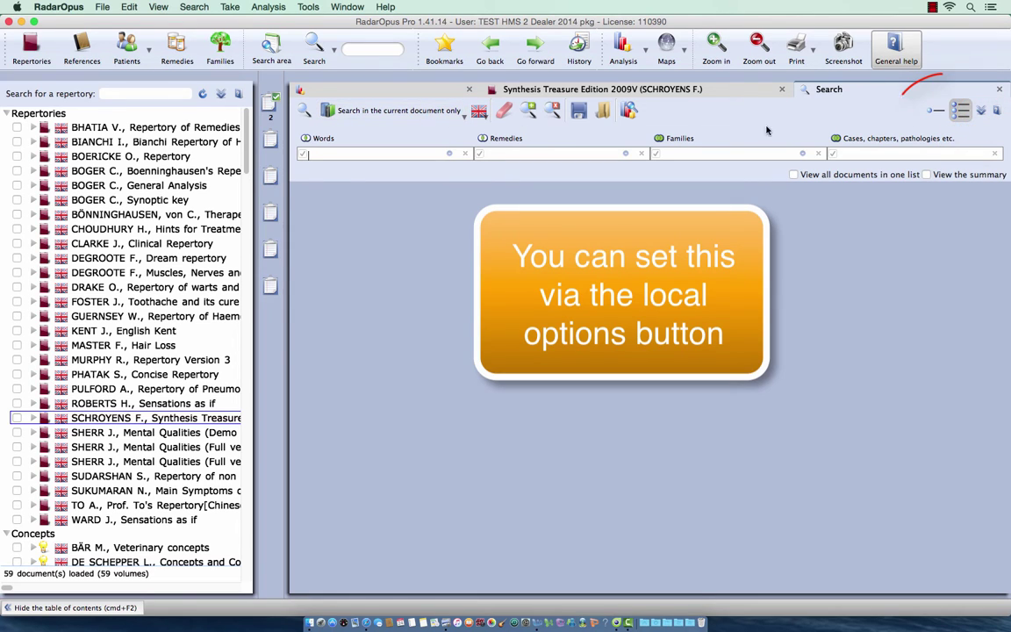
click(938, 112)
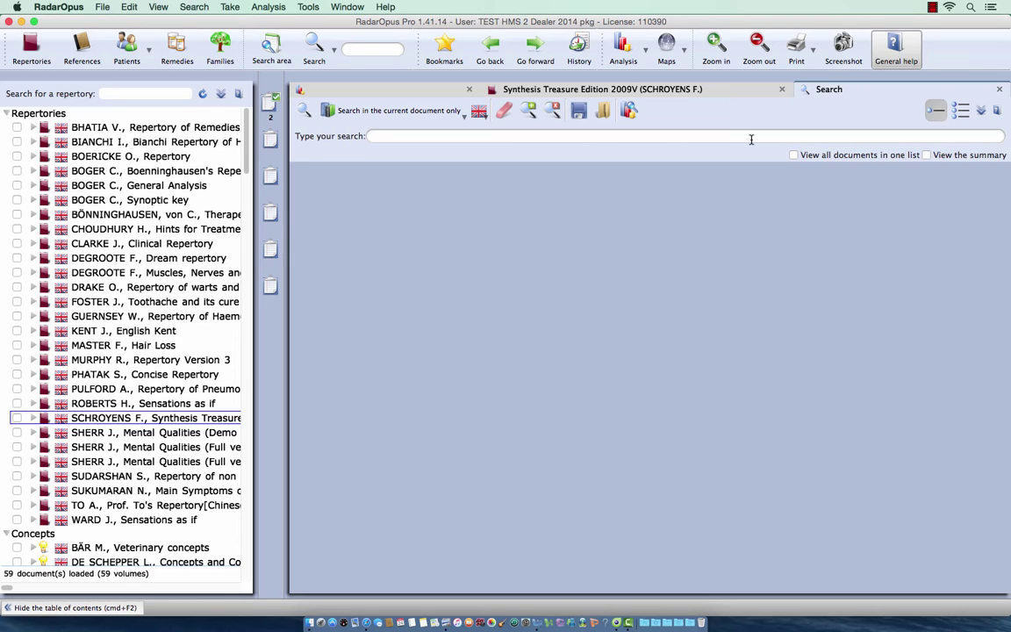
- Search the current repertory for "insect", picking the Insecta (family) suggestion
text(insect)
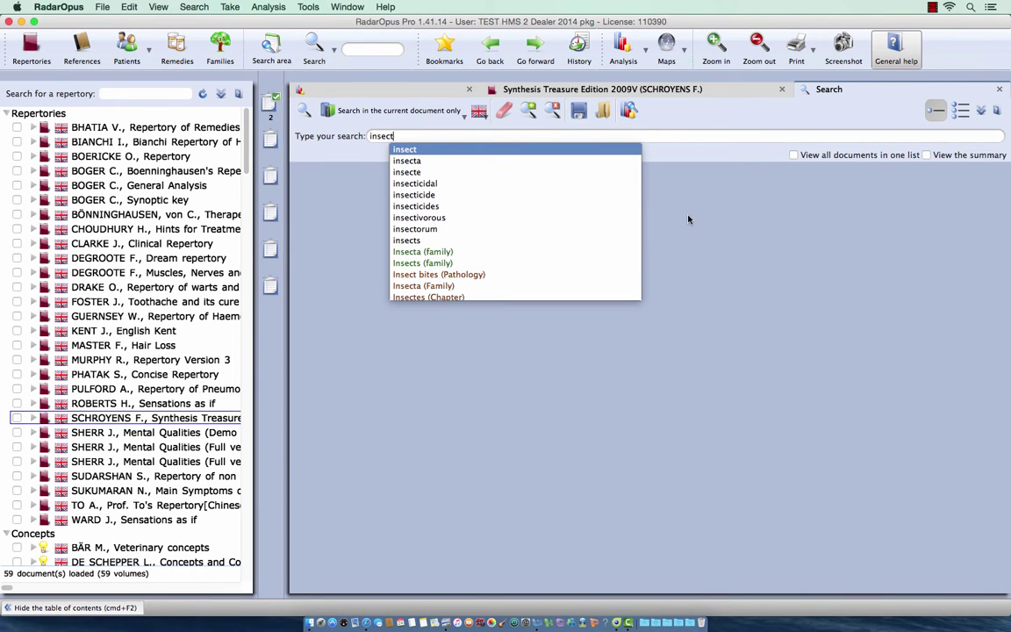
key(Down)
key(Down)
key(Down)
key(Down)
key(Down)
key(Down)
key(Down)
key(Down)
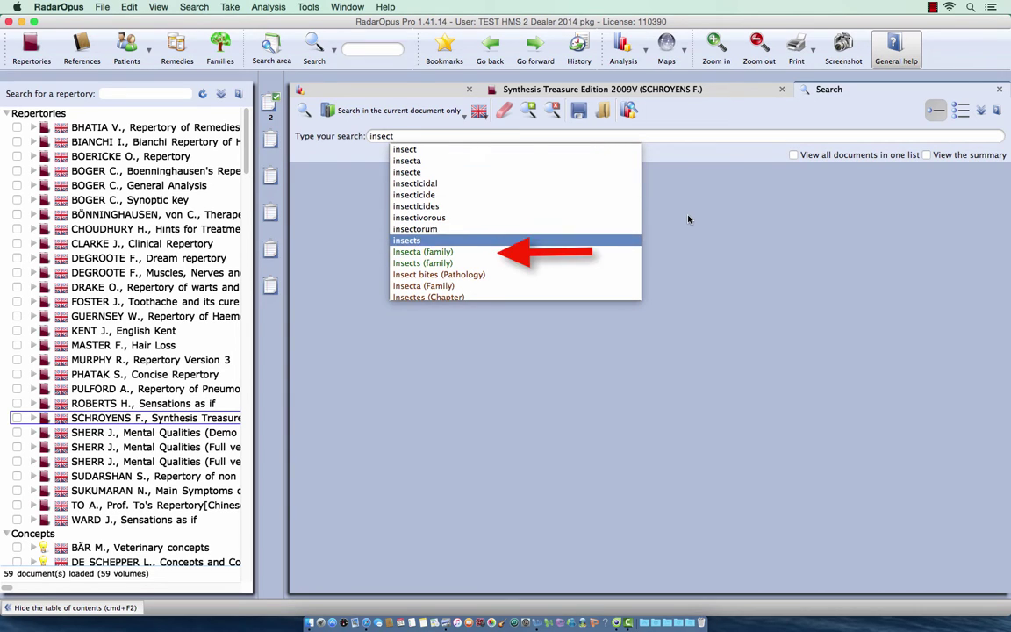
key(Down)
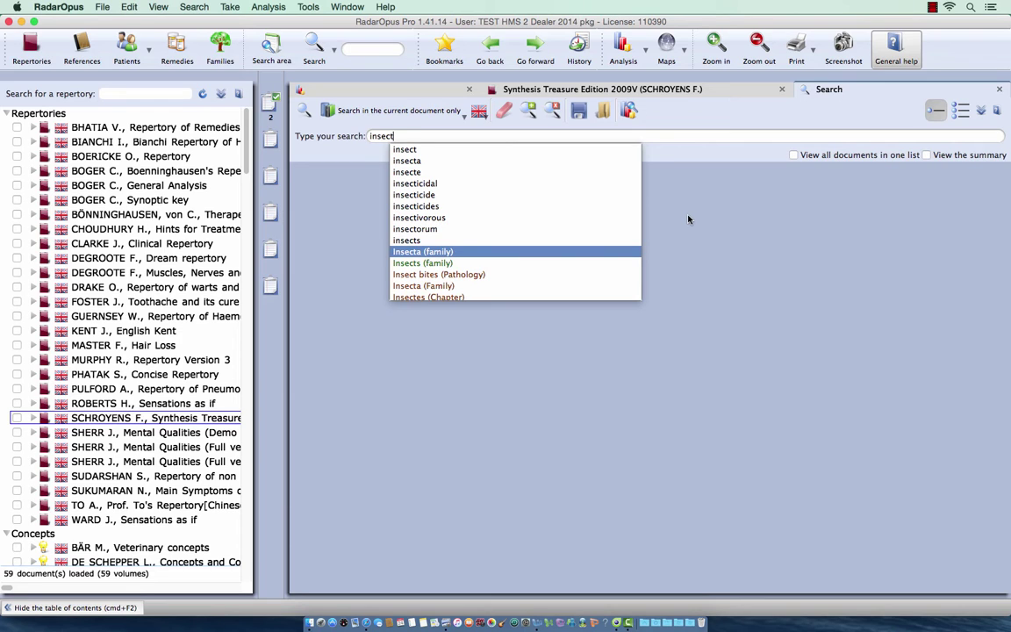
key(Return)
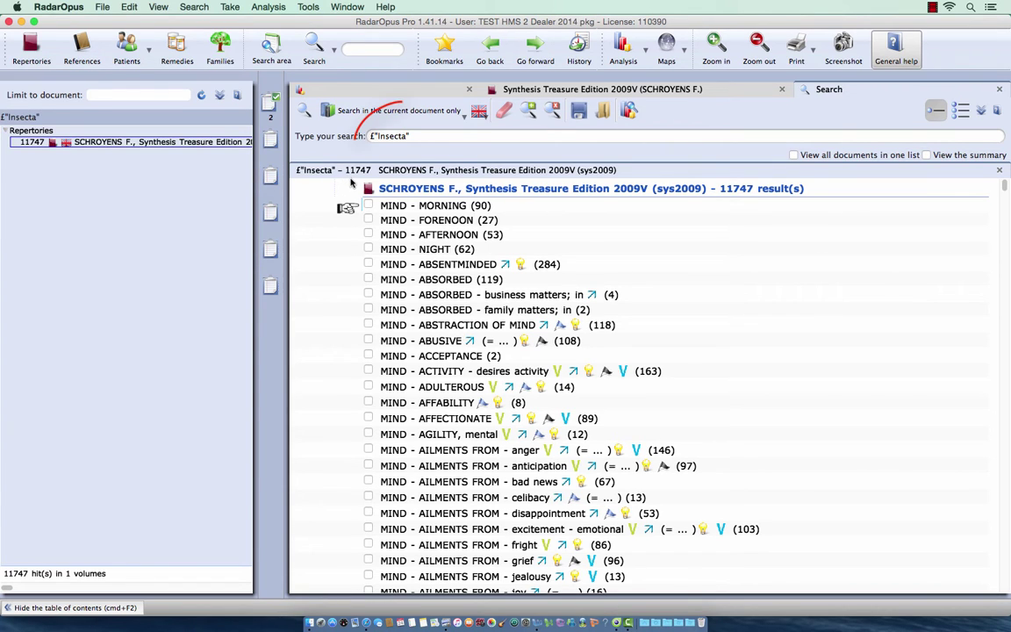
- Open the extraction options for the Insecta family and require rubrics with 3 or more remedies belonging to the family
key(Return)
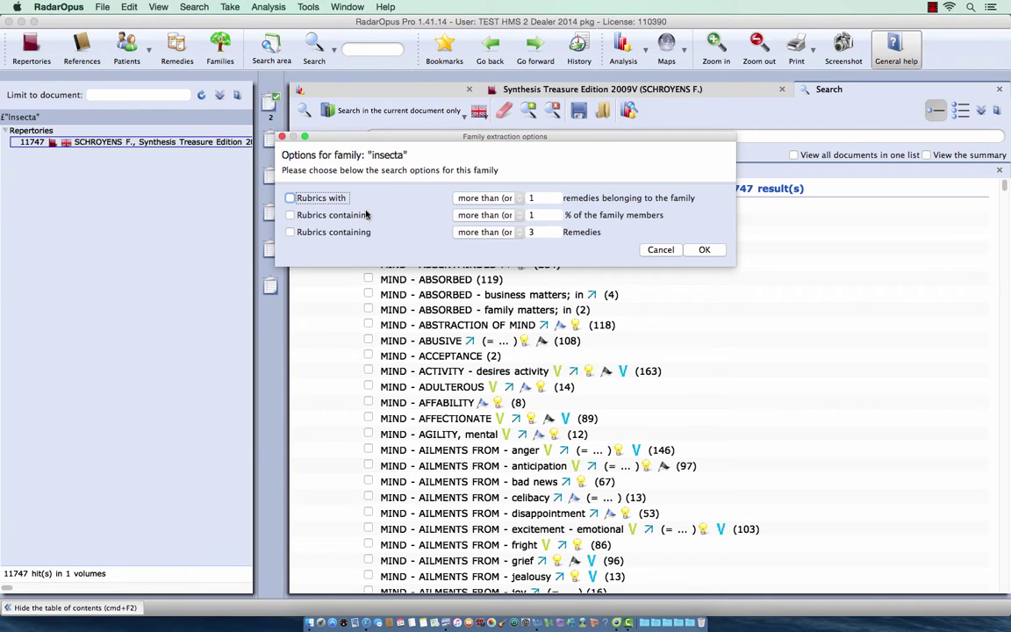
click(290, 197)
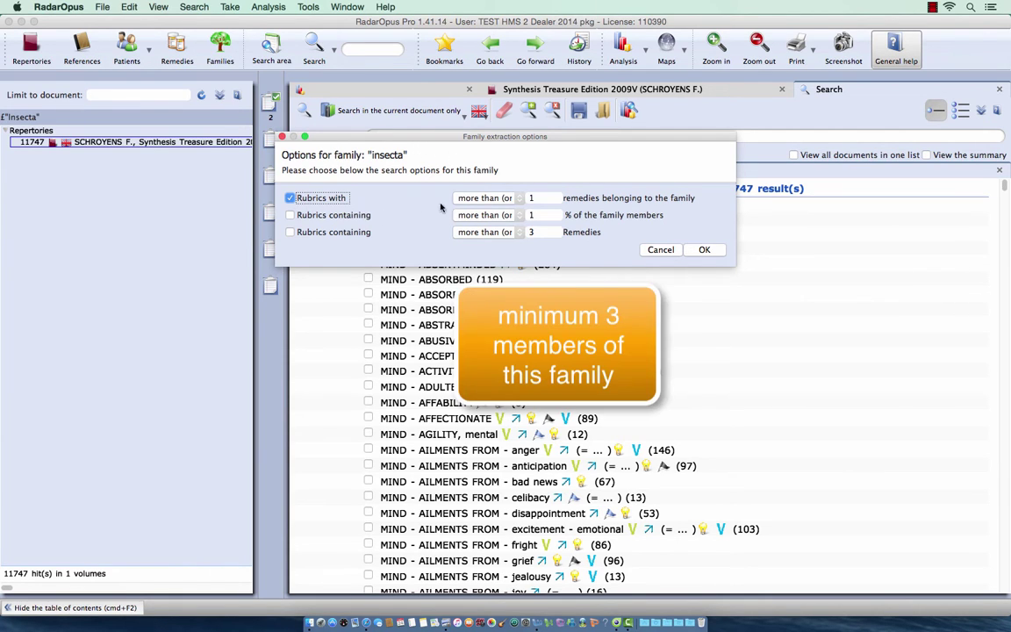
click(520, 198)
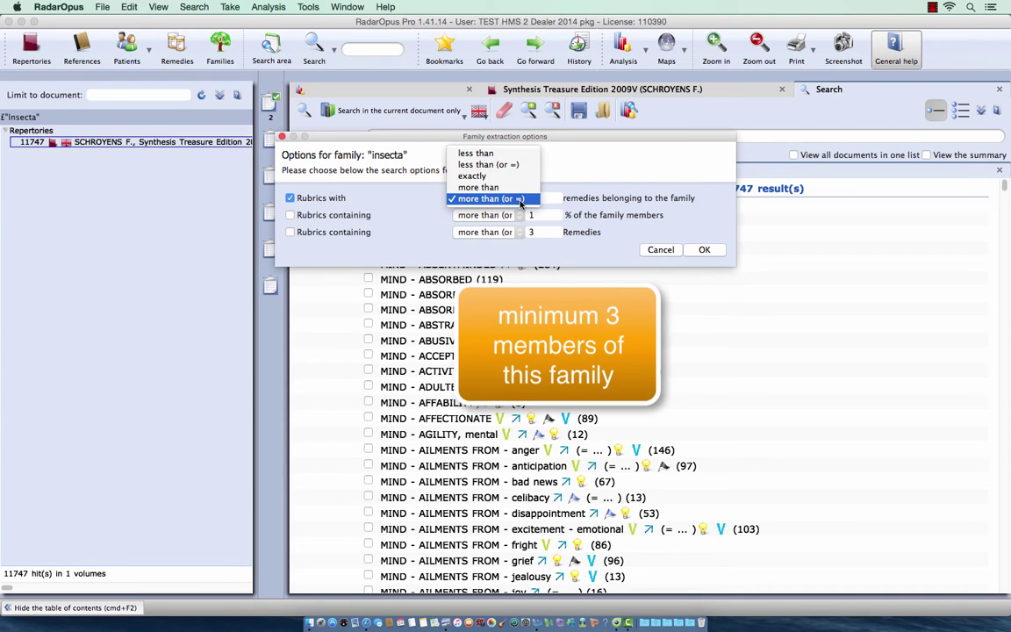
click(519, 200)
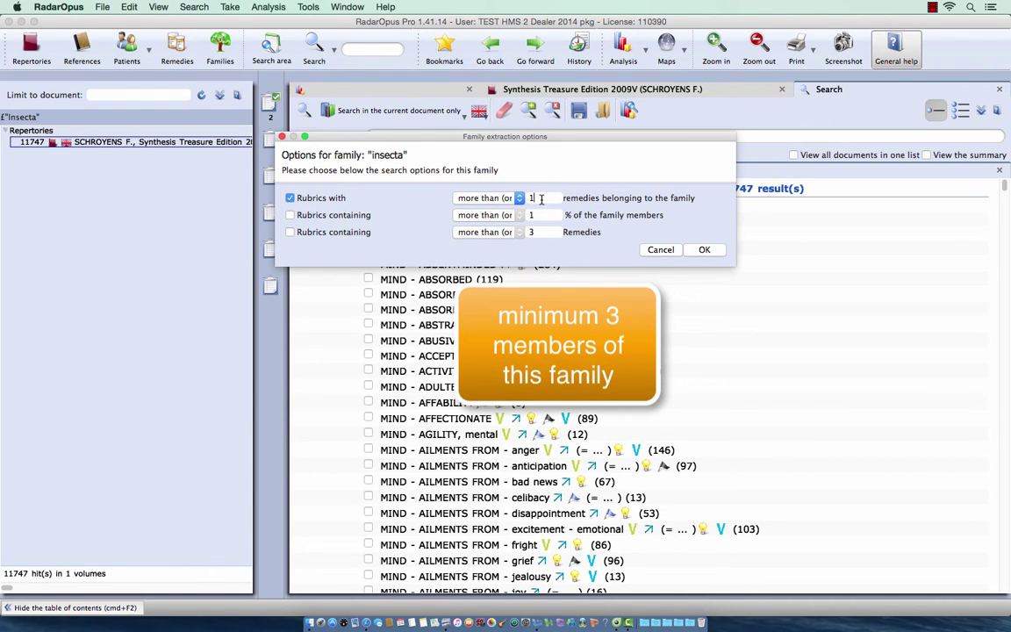
double_click(541, 199)
text(3)
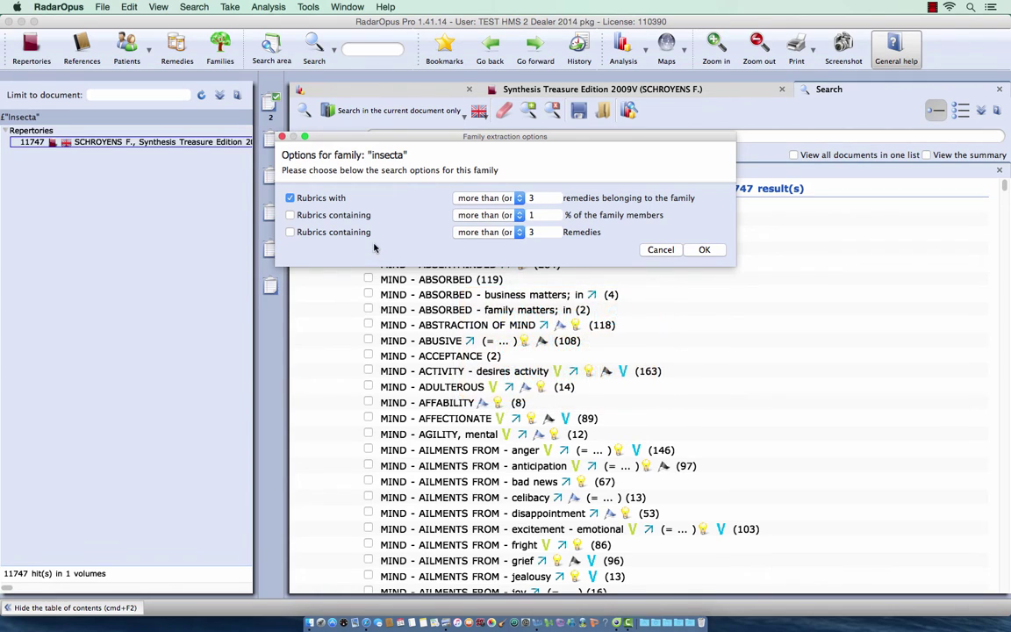
- Limit the Insecta extraction to rubrics containing 40 or fewer remedies, rerun the search, and check the remedies of EYE - CHEMOSIS
click(290, 232)
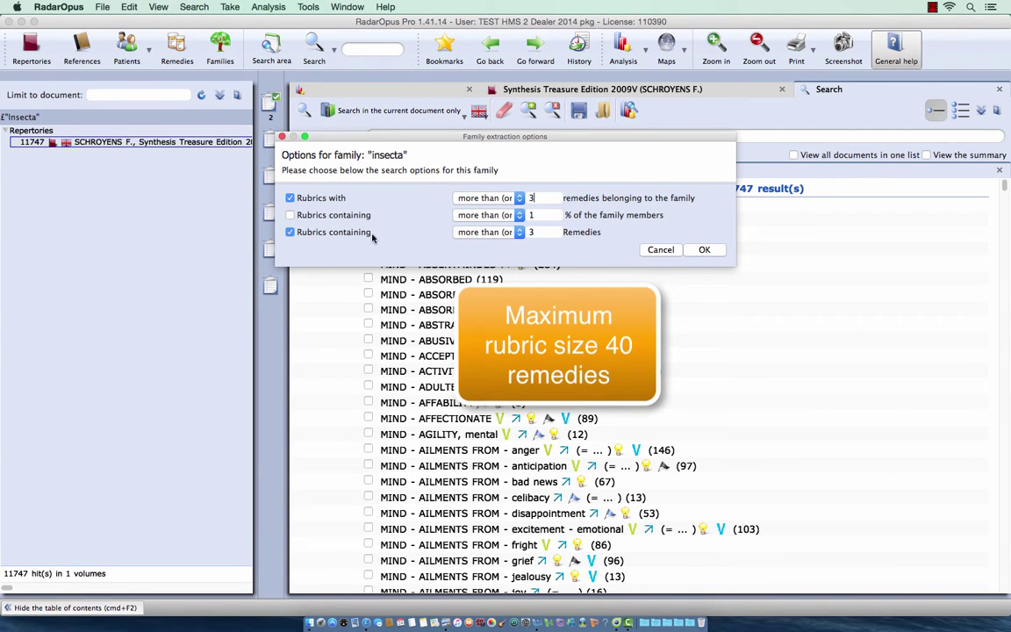
click(518, 232)
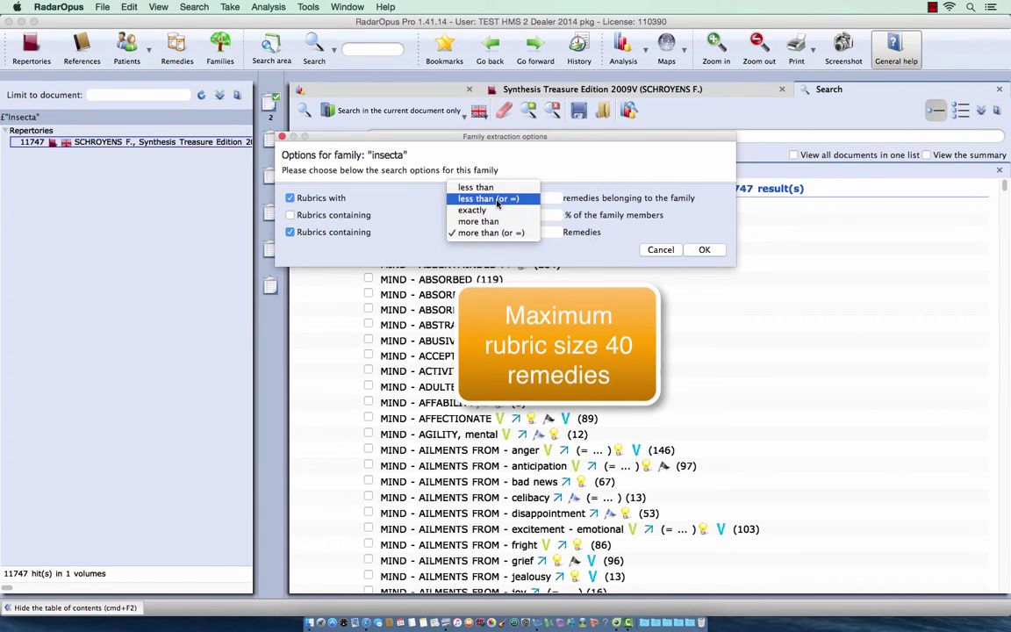
click(488, 198)
click(541, 232)
double_click(541, 232)
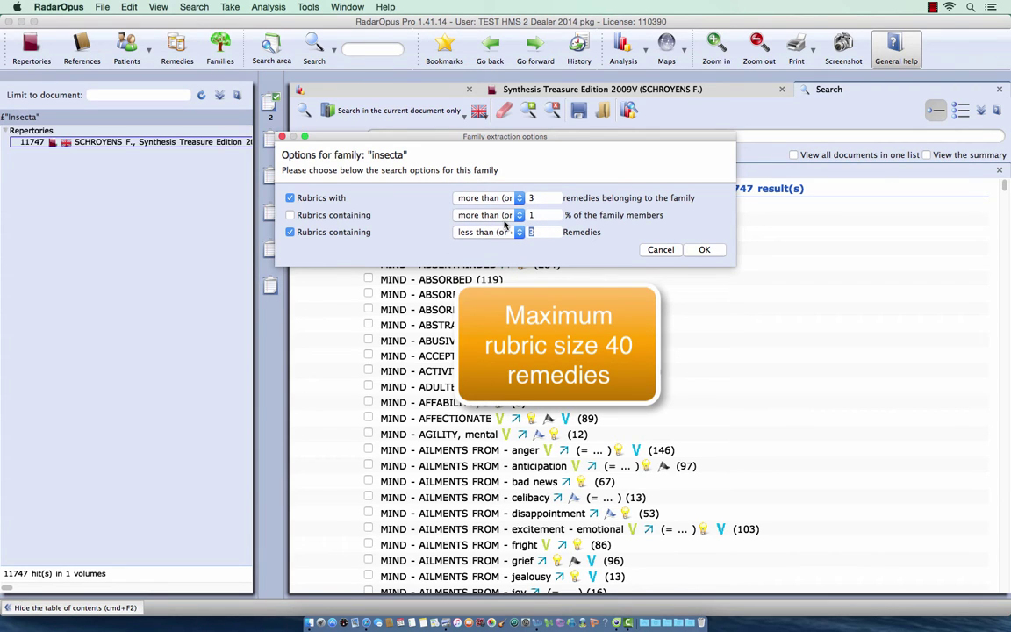
text(40)
click(705, 250)
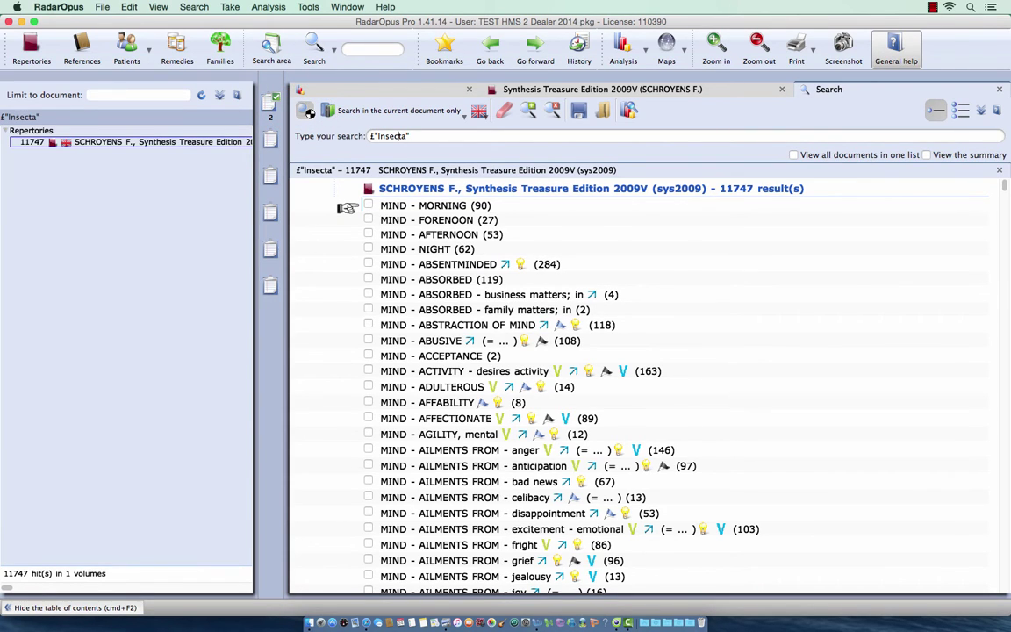
click(307, 112)
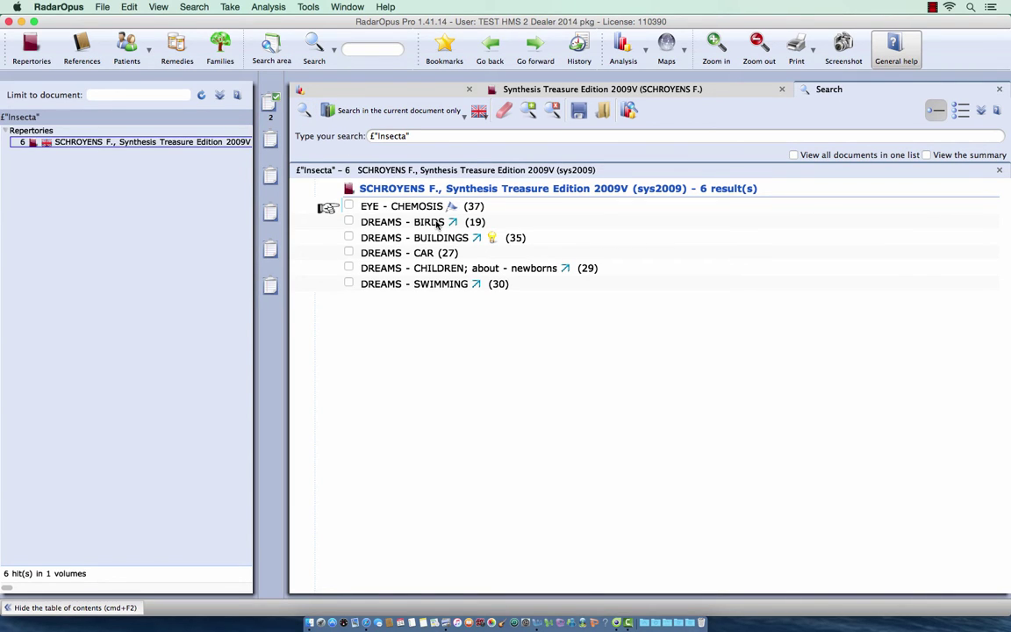
mouse_move(553, 201)
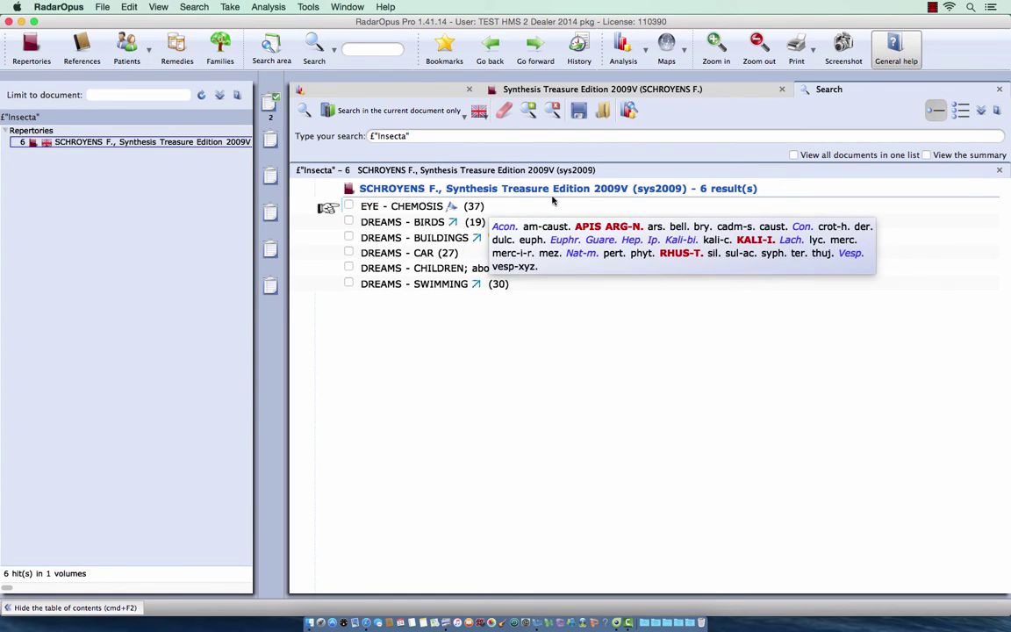
- Switch the search to multiple criteria fields, clear the previous search, and choose Solanaceae (APG2) as the family
click(960, 110)
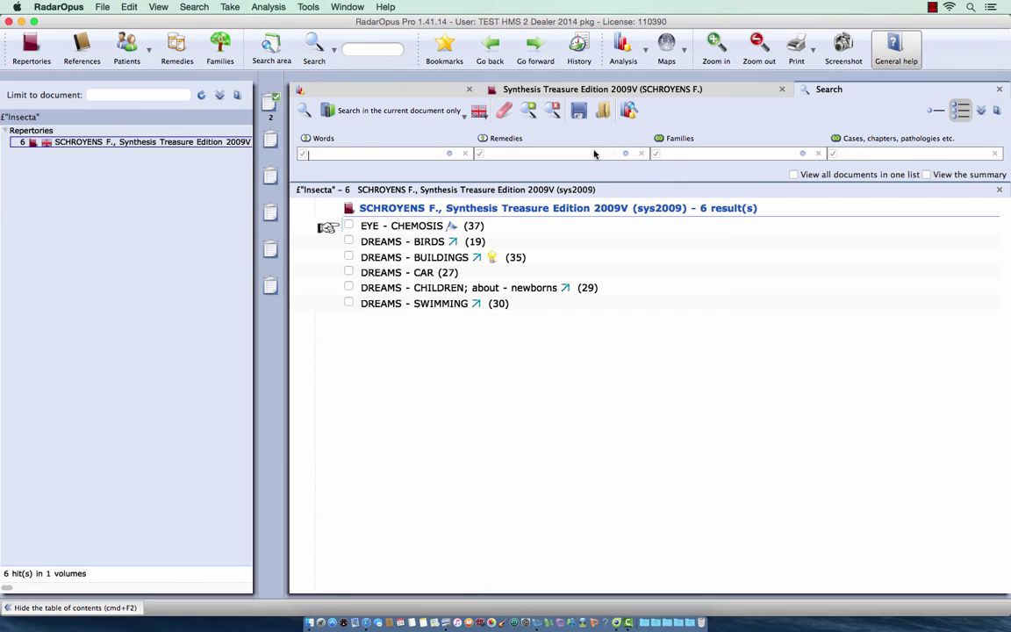
click(504, 110)
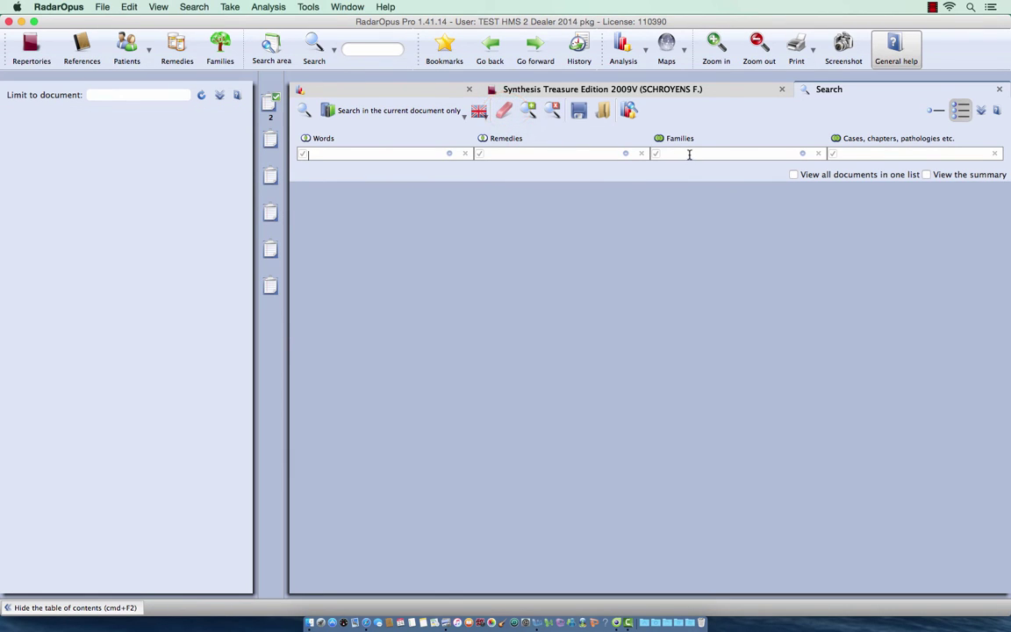
click(689, 153)
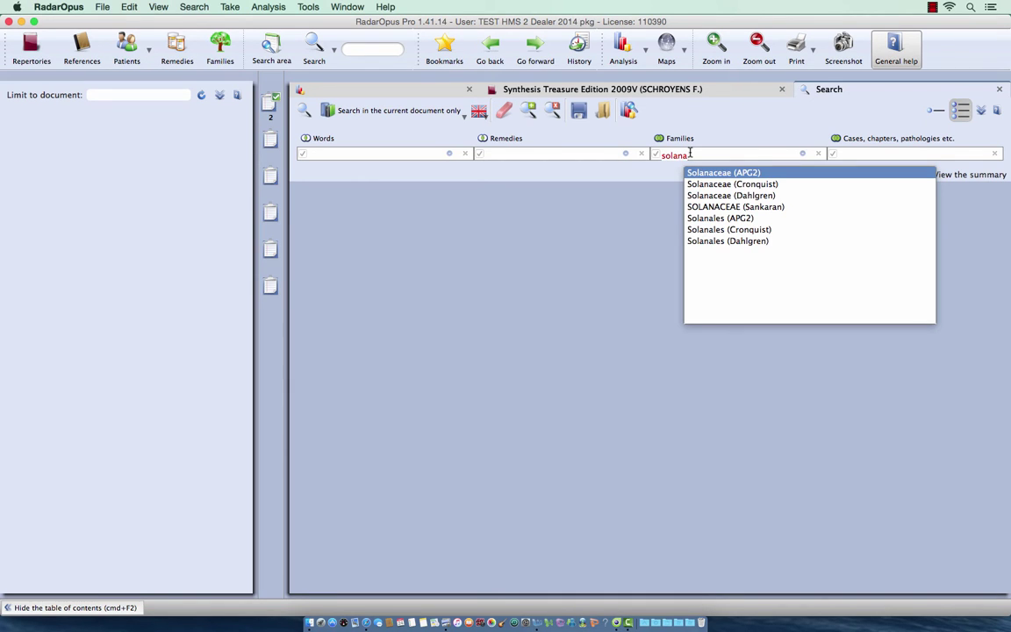
click(744, 176)
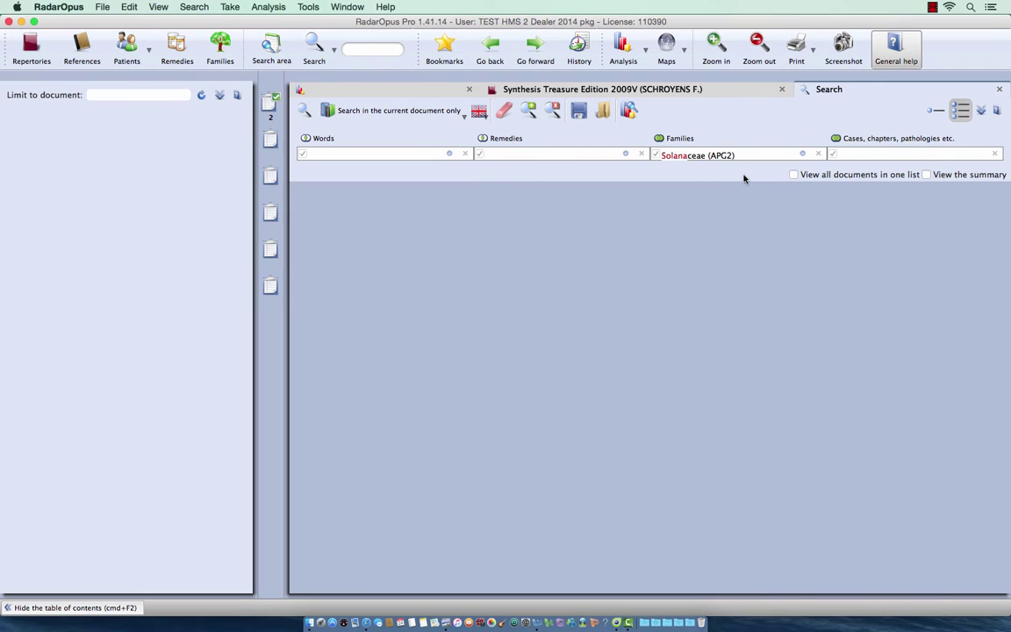
- Run the Solanaceae (APG2) search and set its family extraction options to rubrics with 3 or more remedies belonging to the family
key(Return)
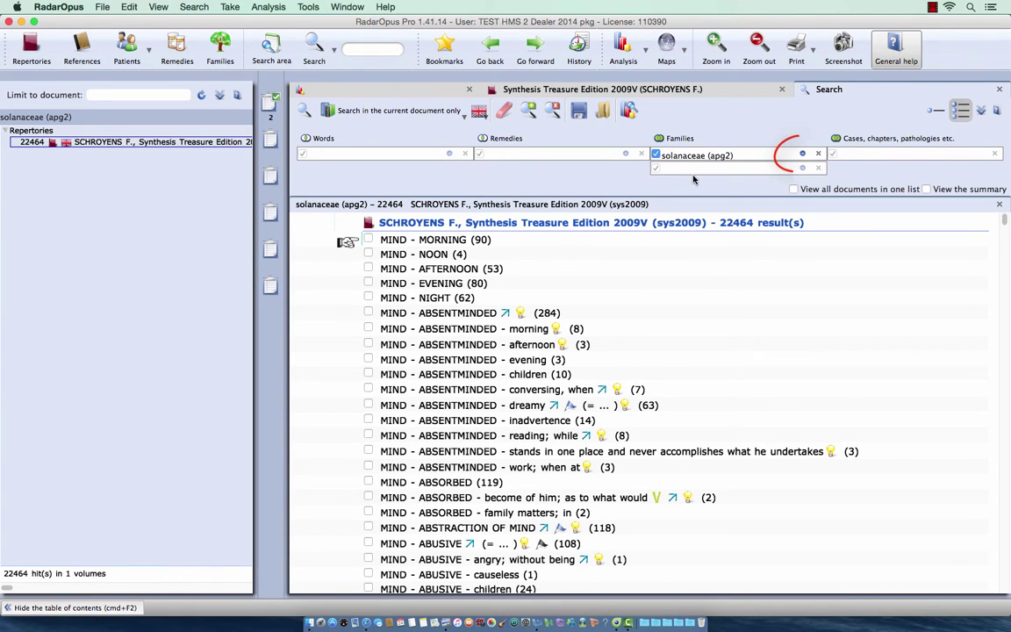
click(802, 155)
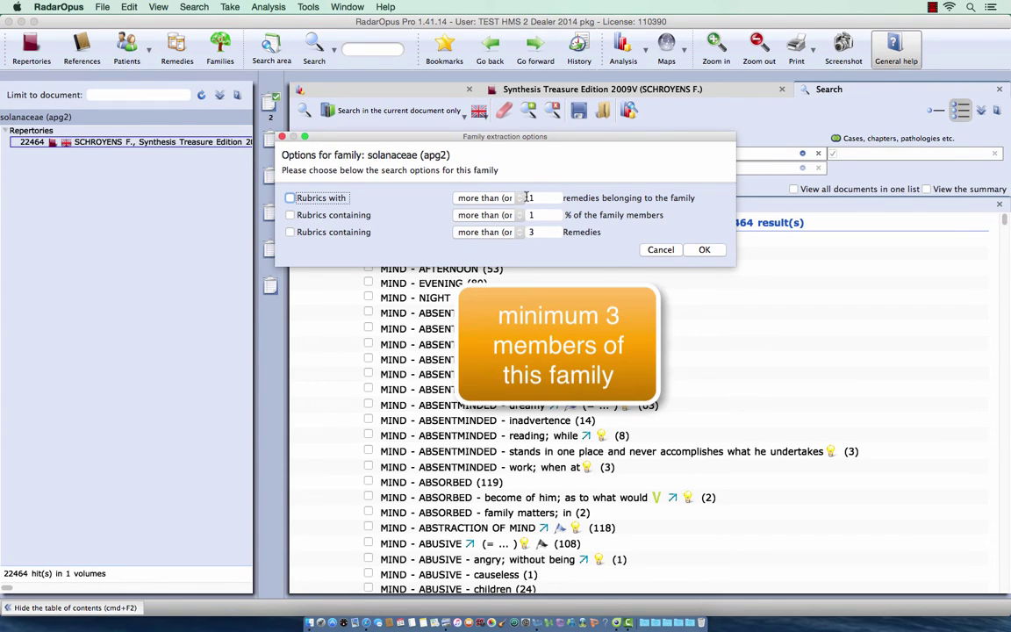
click(291, 198)
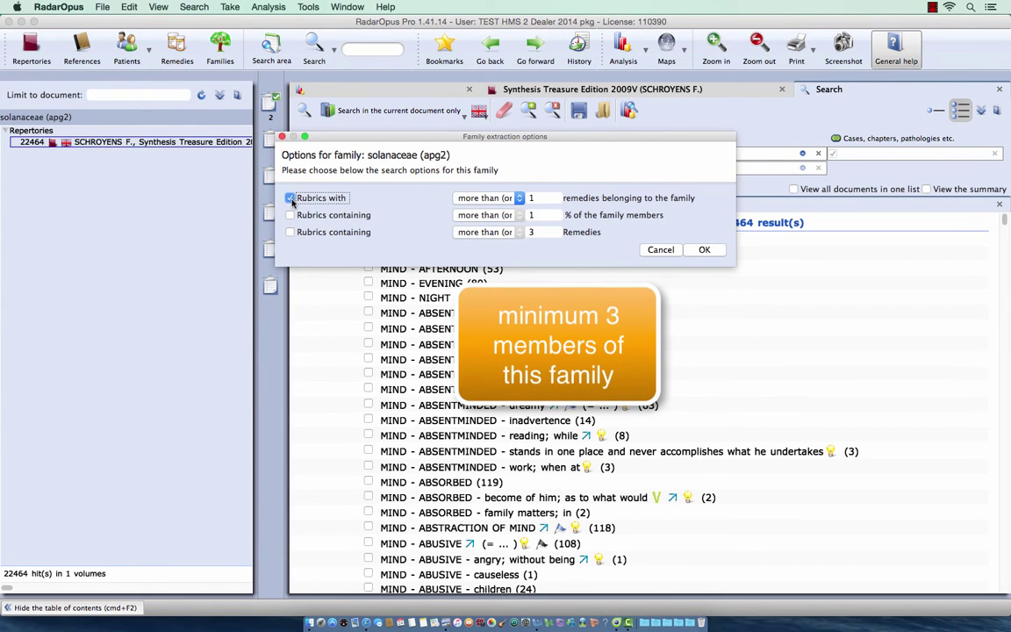
double_click(531, 198)
text(3)
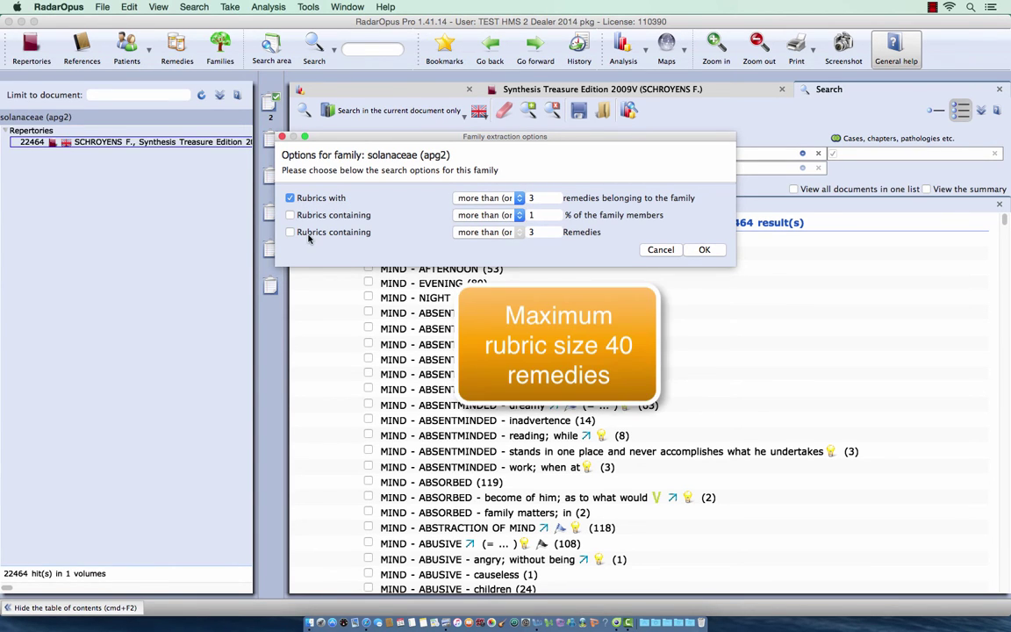
- Limit the Solanaceae extraction to rubrics containing 40 or fewer remedies and rerun the search
click(303, 233)
click(519, 233)
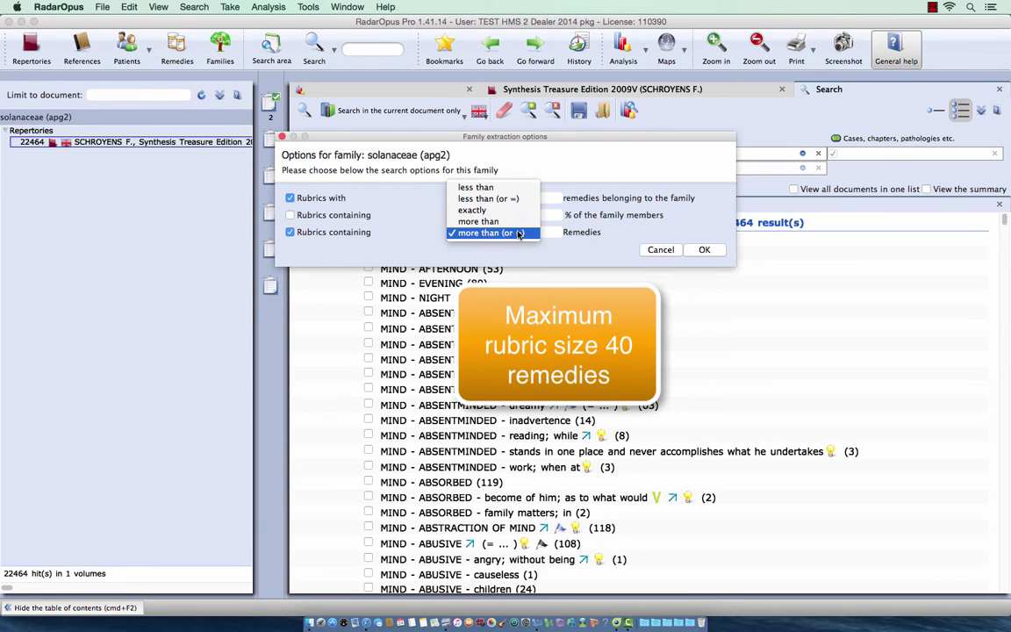
click(502, 198)
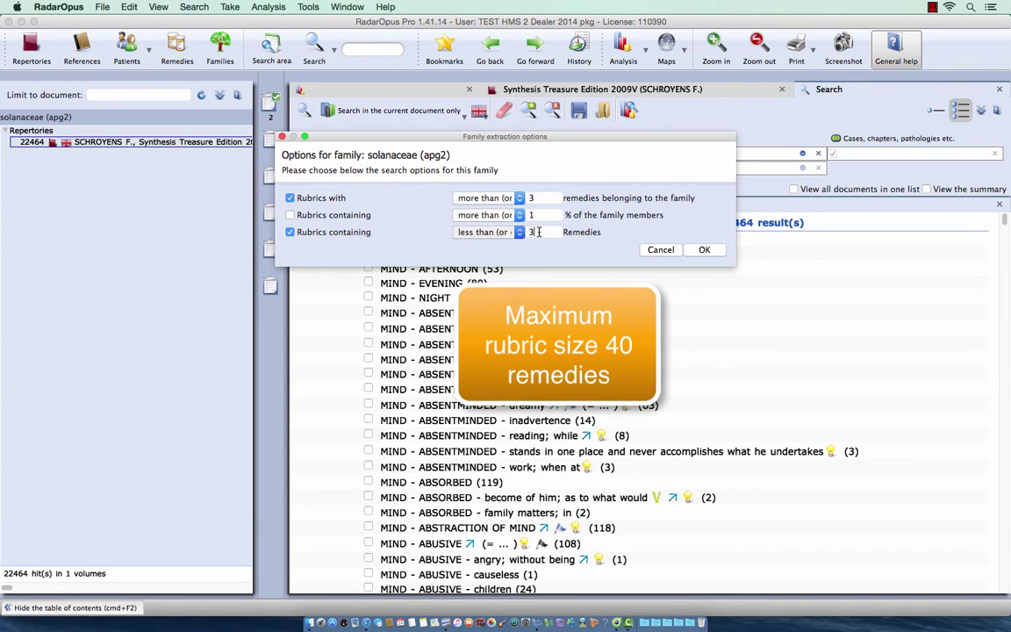
drag(538, 232, 515, 232)
text(40)
click(704, 249)
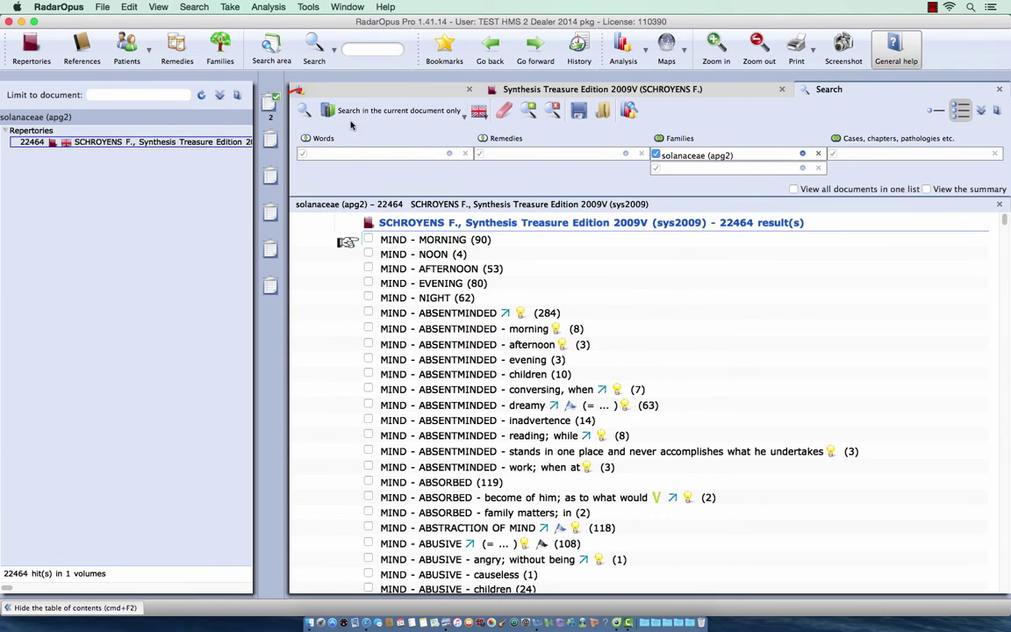
click(306, 113)
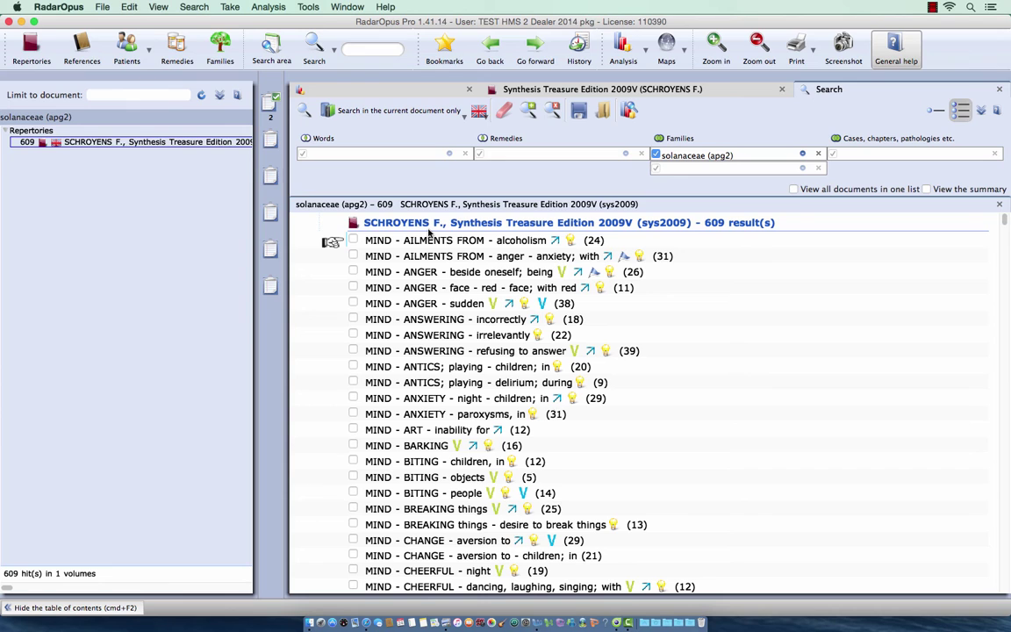
- Take all Solanaceae search results into Clipboard 2 and show that clipboard's analysis
key(super+a)
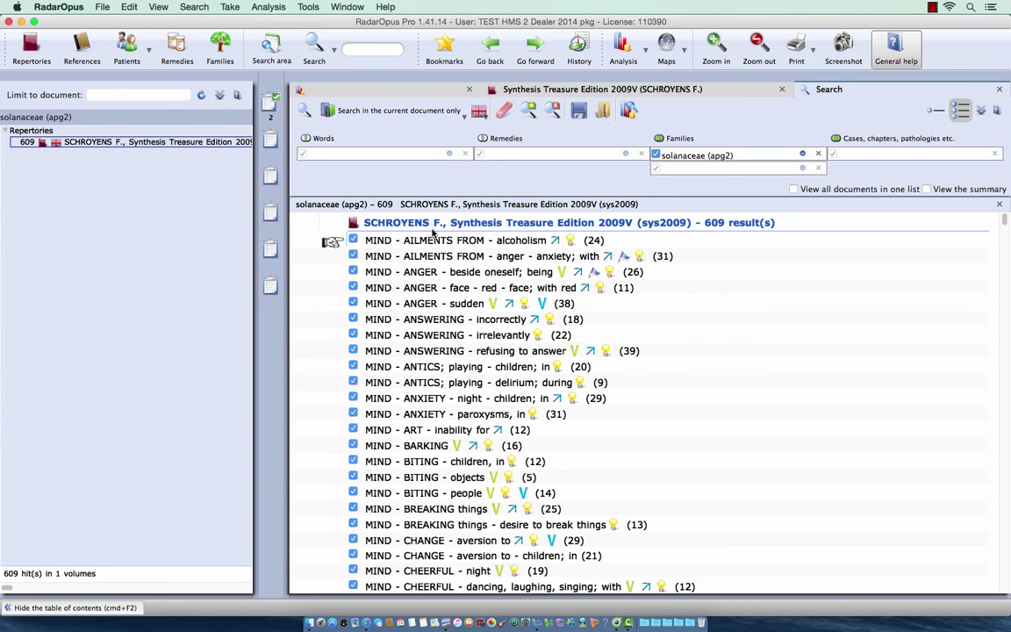
mouse_move(432, 256)
mouse_down()
mouse_move(360, 189)
mouse_move(255, 136)
mouse_move(272, 145)
mouse_up()
drag(272, 142, 273, 145)
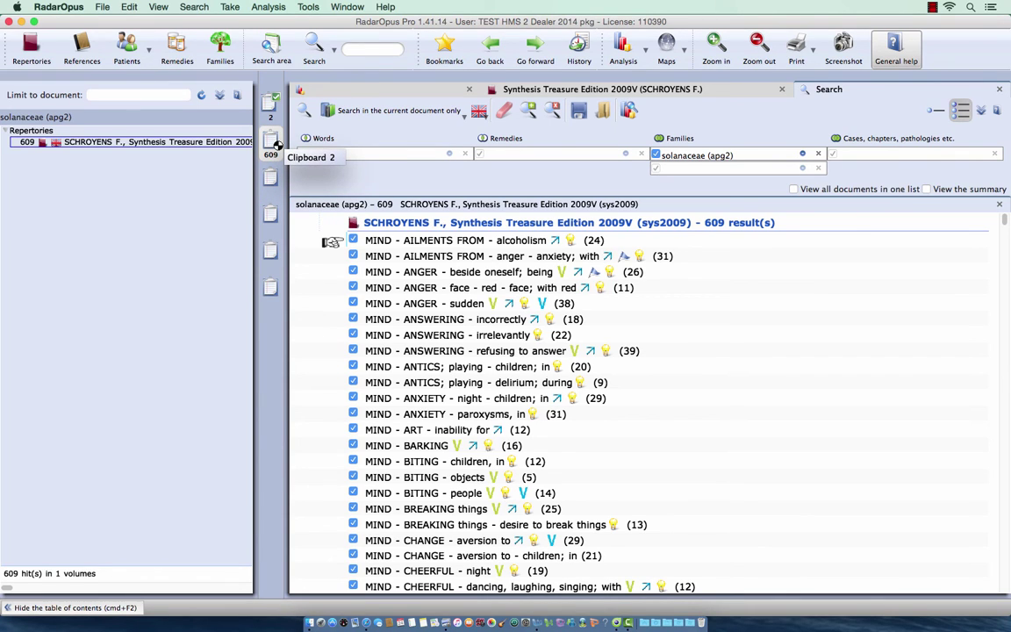
click(272, 145)
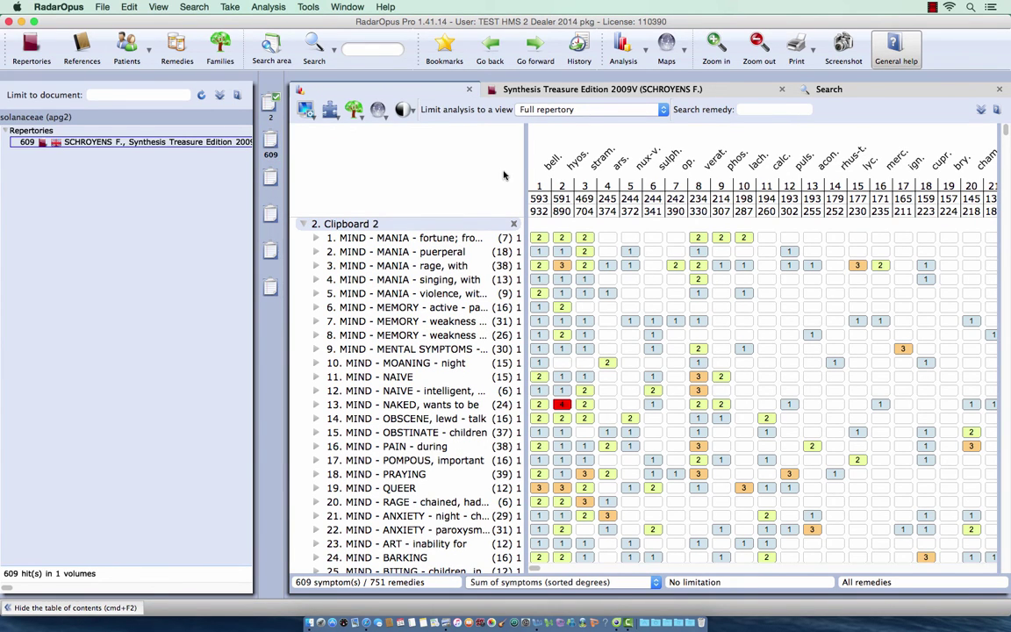
mouse_move(575, 171)
- Show only Clipboard 1 in the analysis and highlight the Plants APG2 (APG2) family, found by searching the families for "plant"
click(275, 111)
click(432, 231)
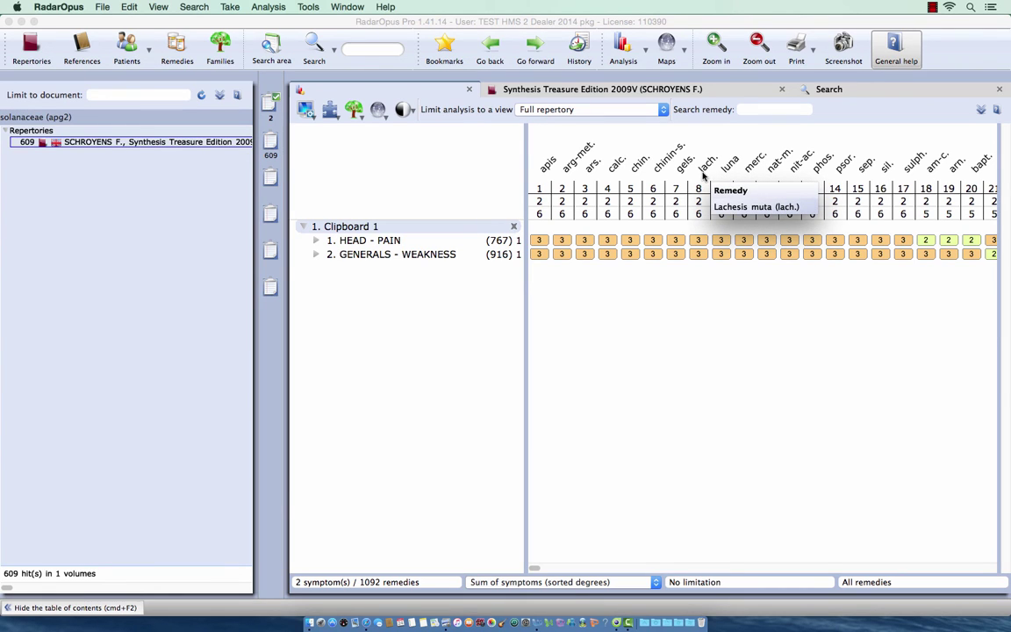
click(220, 51)
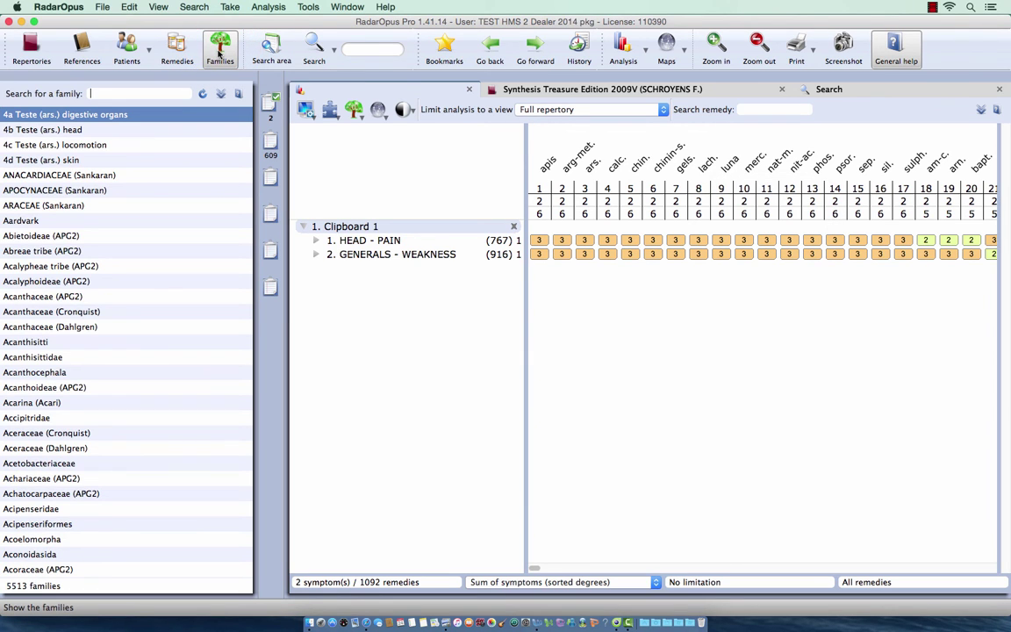
click(182, 93)
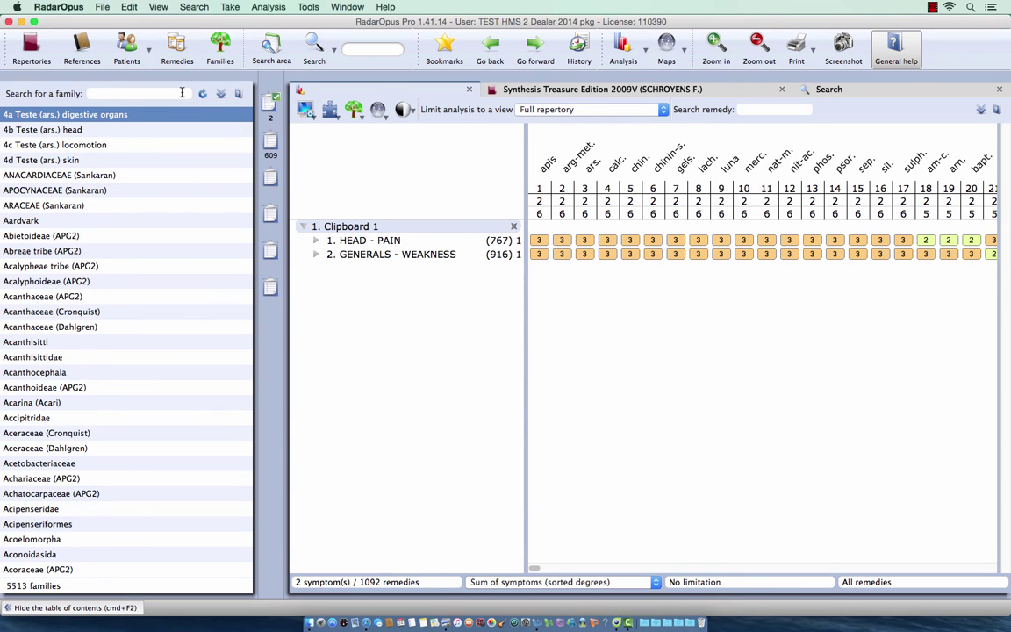
text(plant)
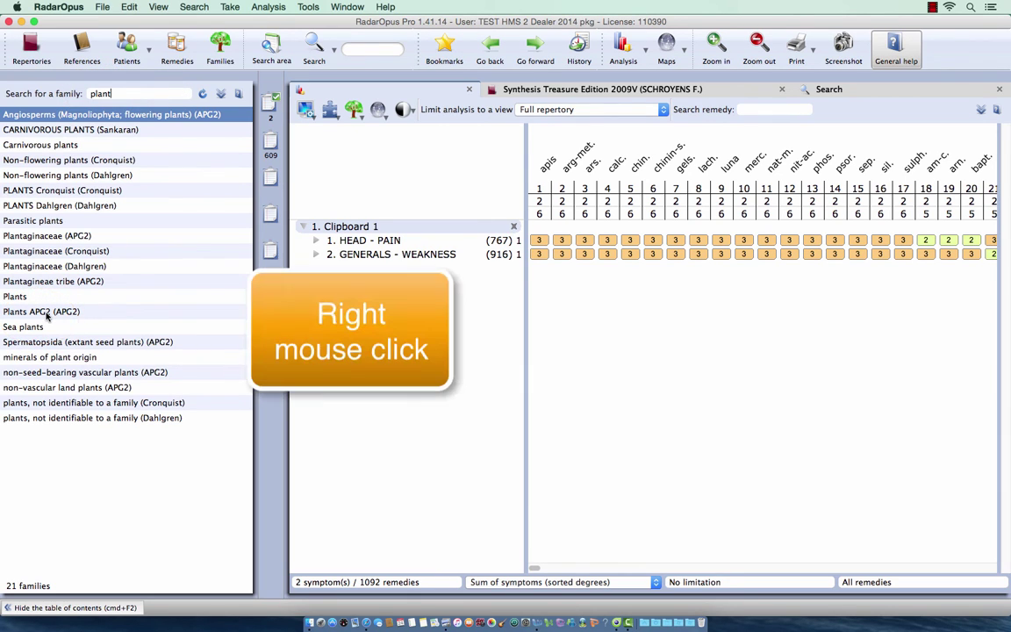
right_click(47, 314)
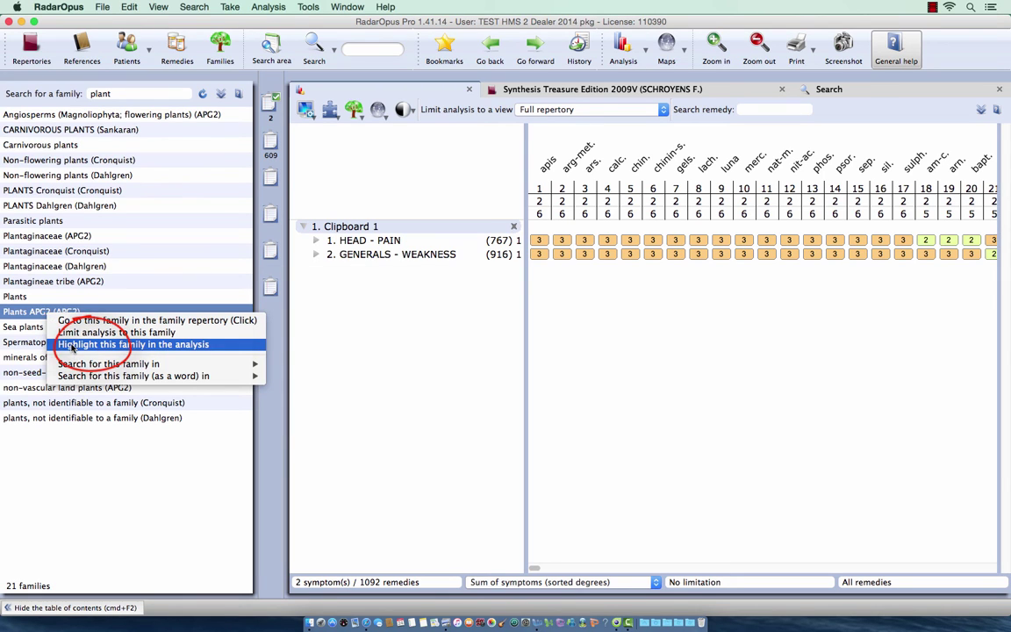
click(72, 345)
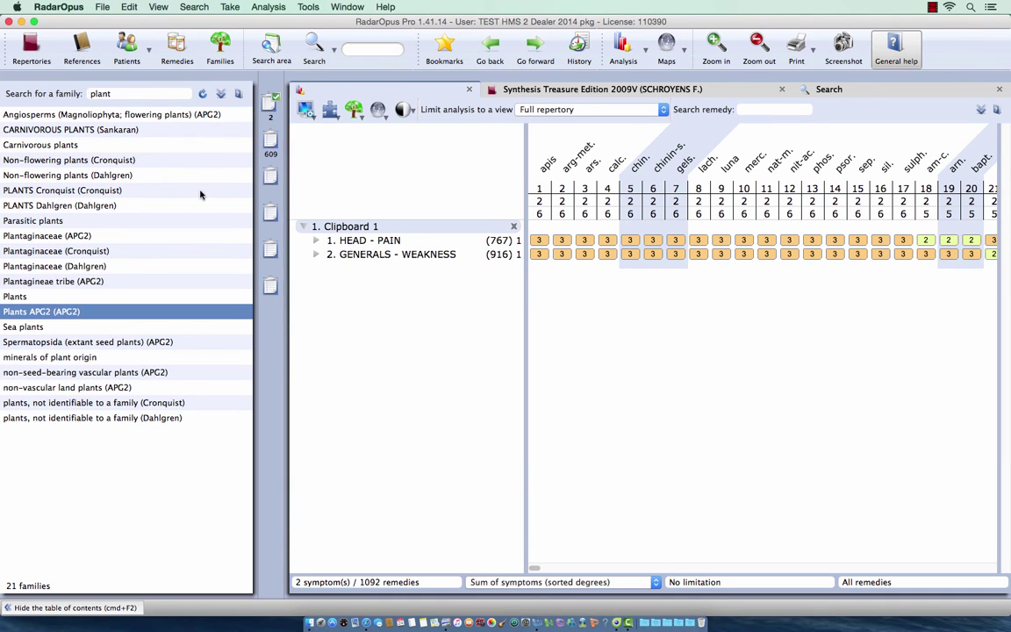
click(124, 91)
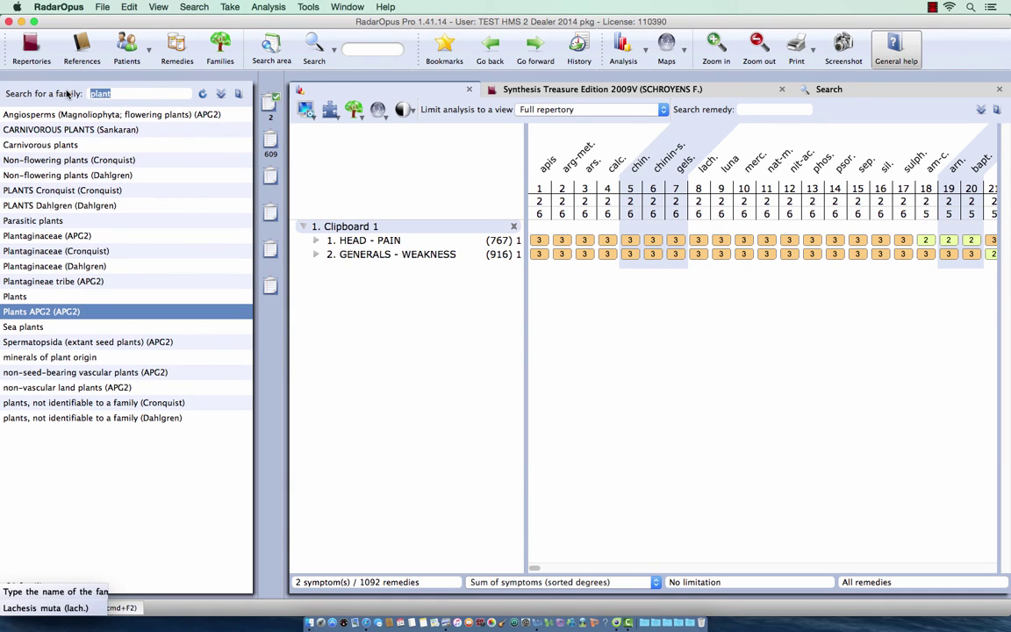
text(ani)
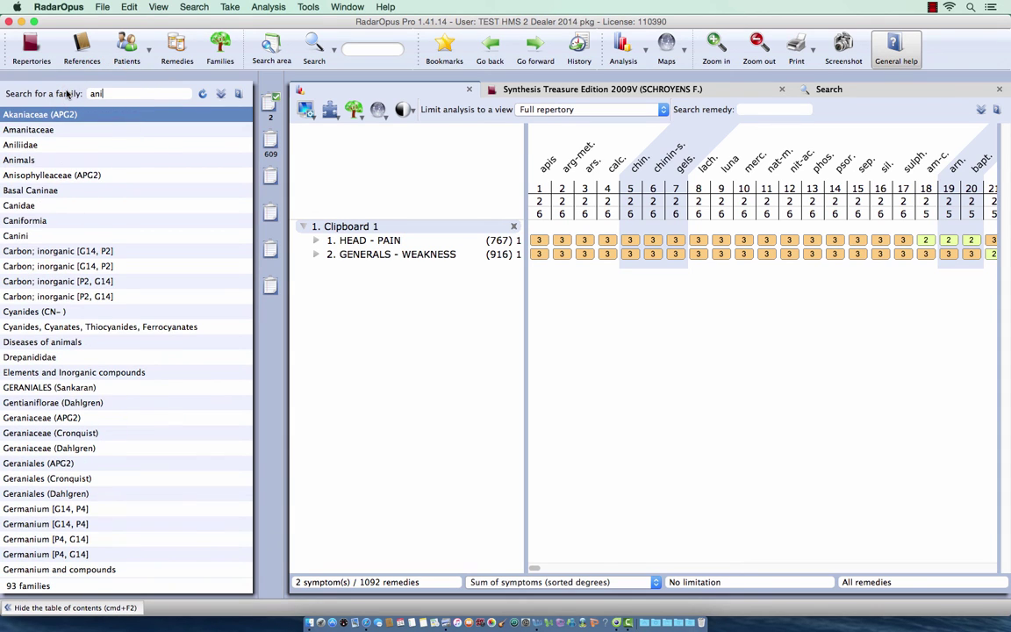
text(mal)
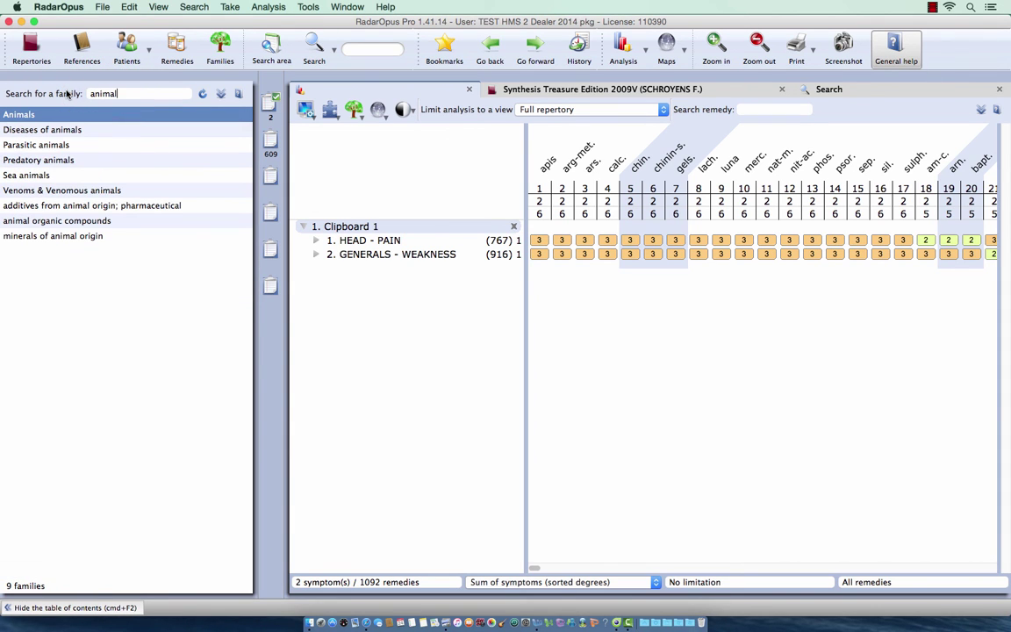
key(BackSpace)
key(BackSpace)
key(BackSpace)
key(BackSpace)
key(BackSpace)
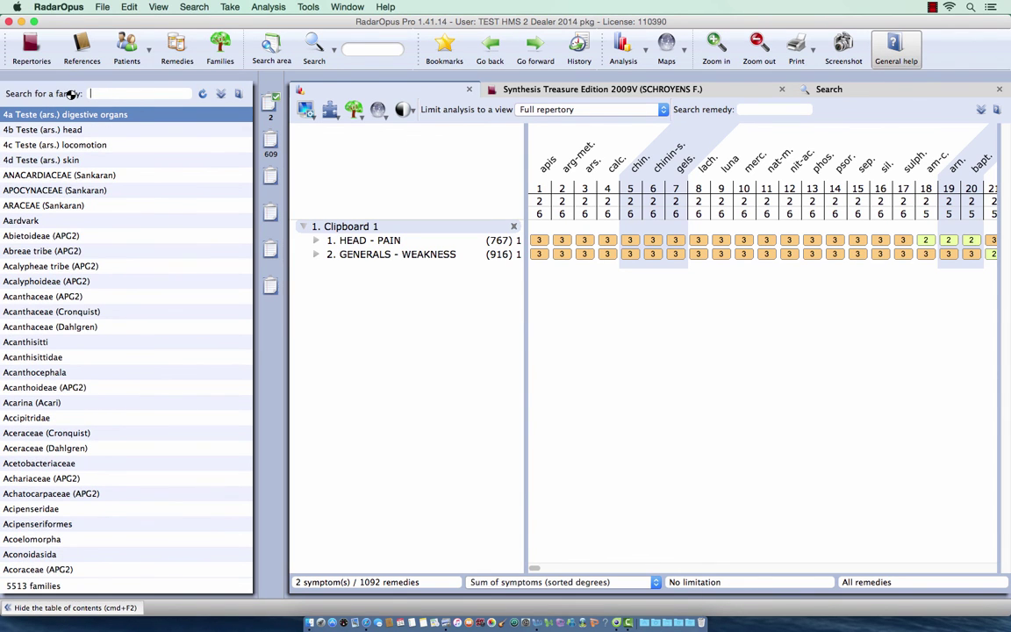
- Search the families for "snakes", limit the analysis to the Snakes family, and show only Clipboard 1
text(snakes)
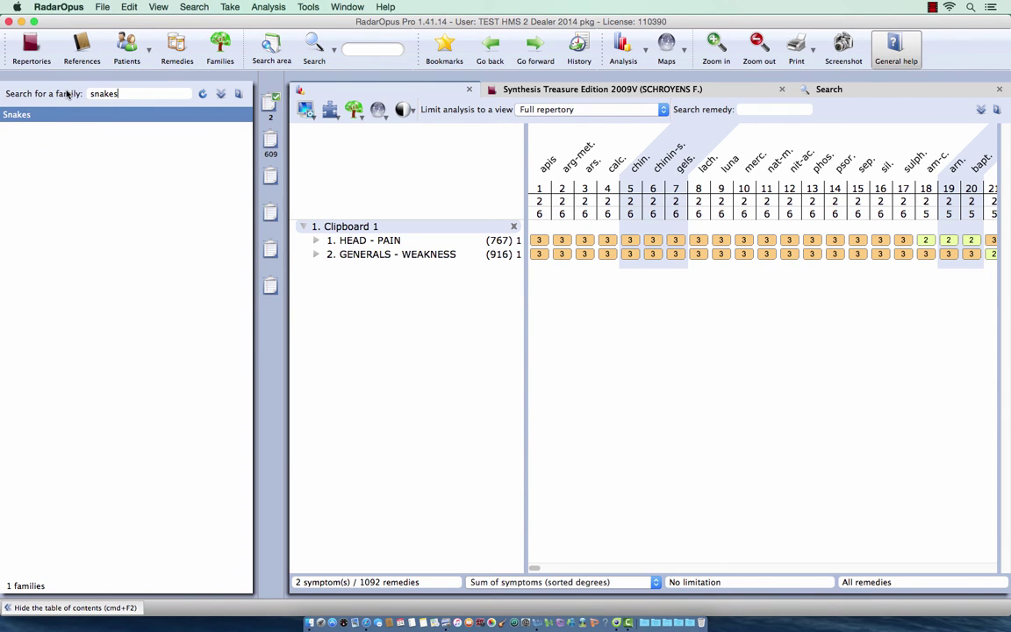
right_click(26, 112)
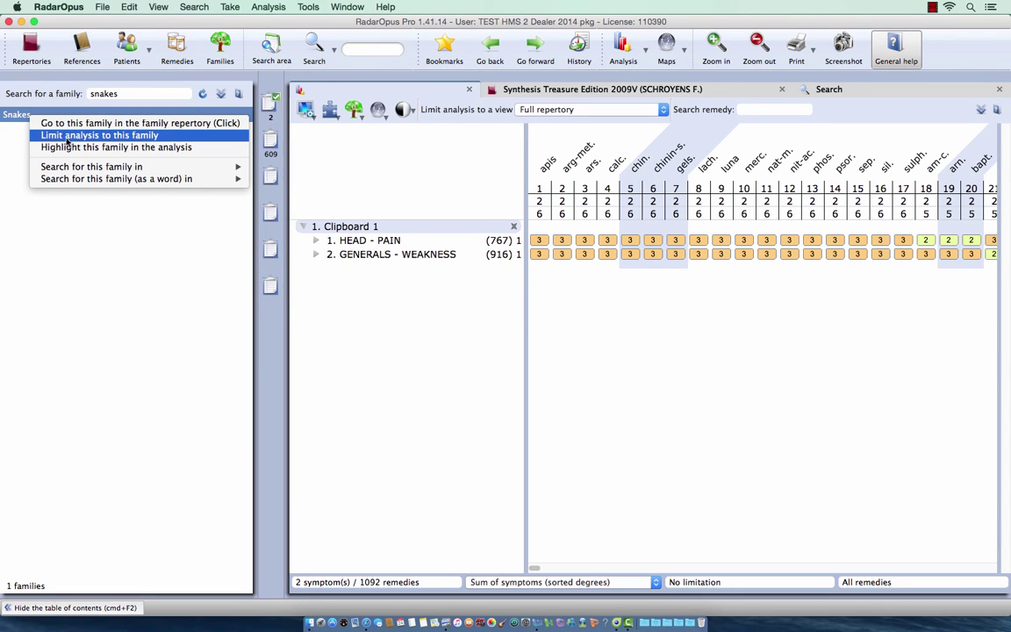
click(67, 137)
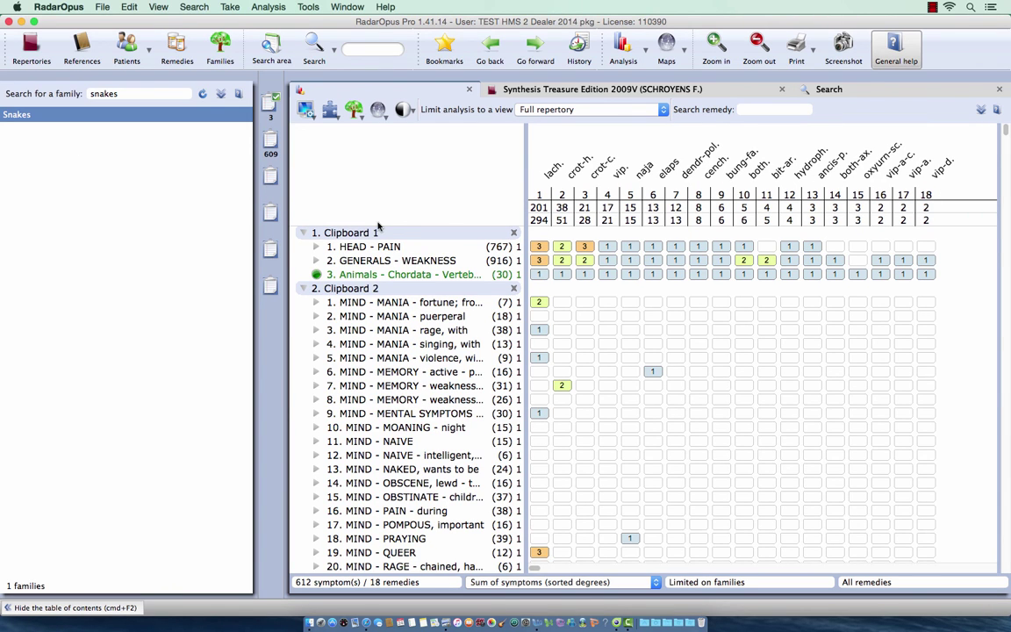
click(272, 103)
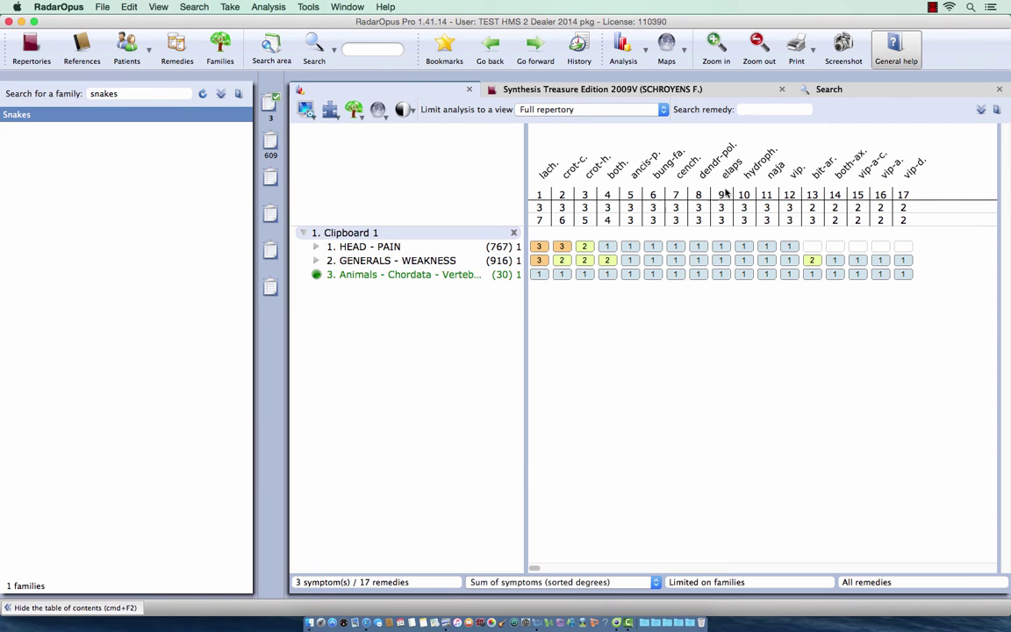
- Delete the eliminative snake family rubric from Clipboard 1 to remove the family limitation
mouse_move(482, 278)
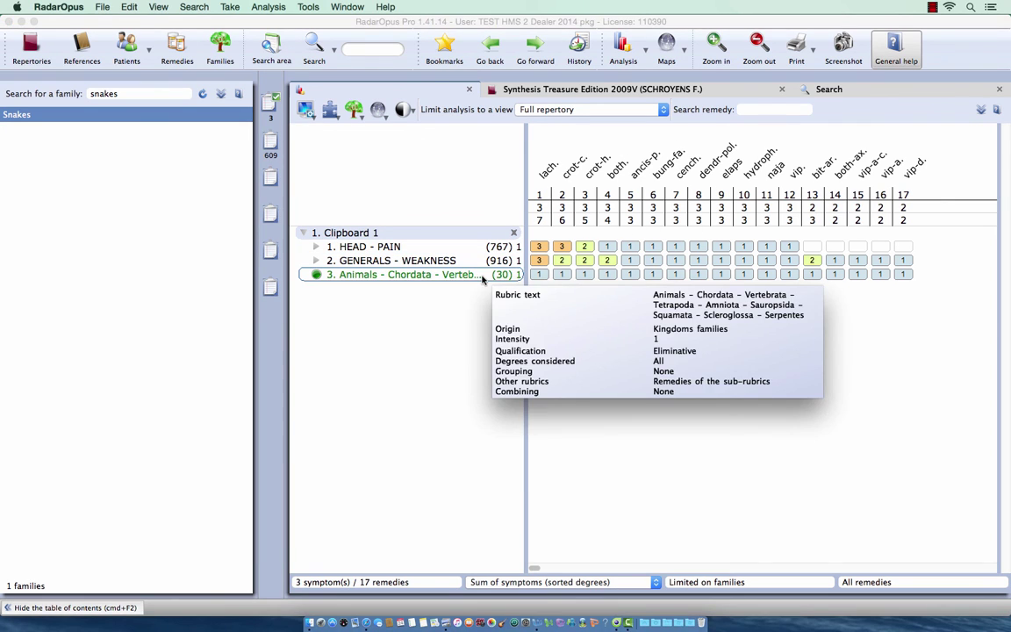
click(481, 276)
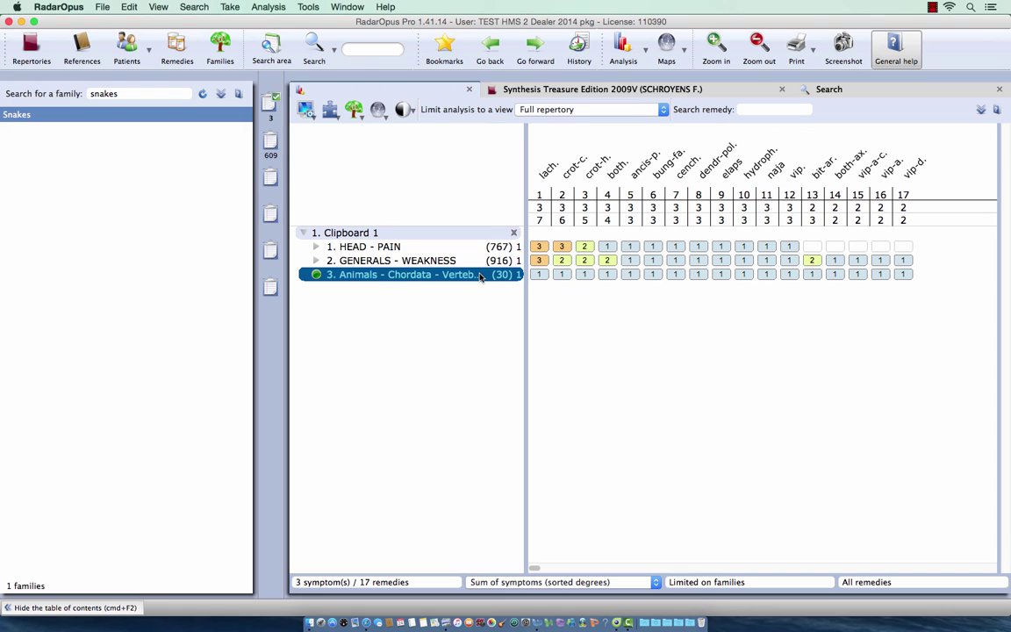
key(Delete)
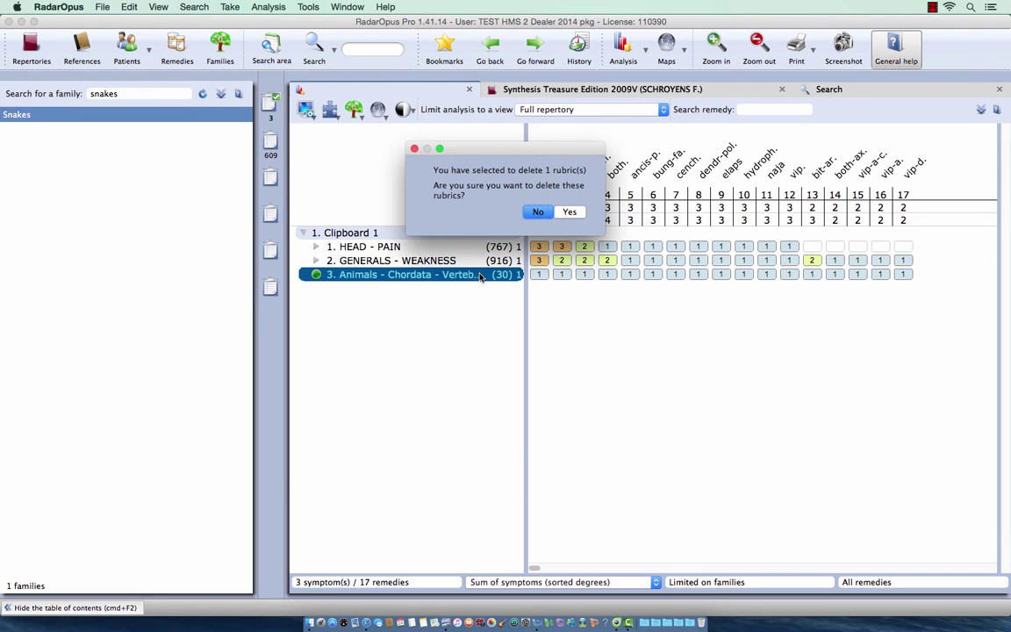
click(570, 210)
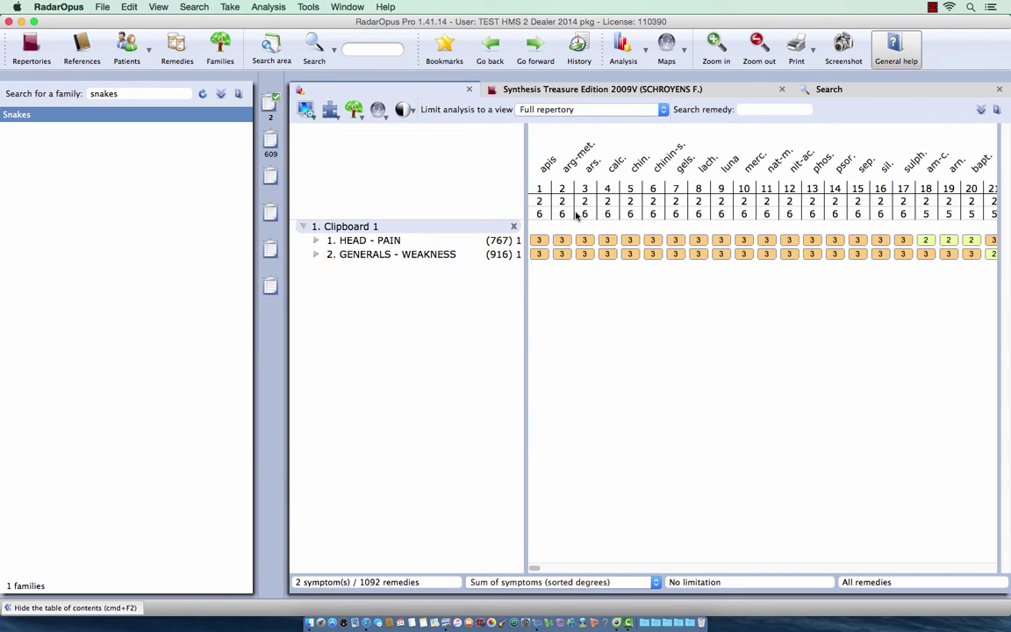